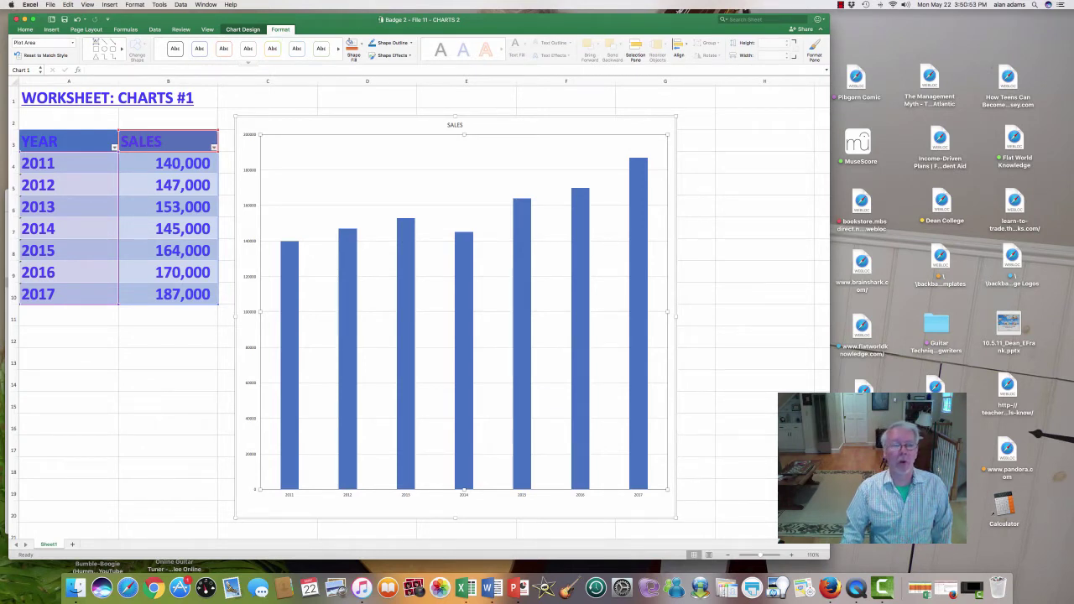
Move the sales chart up into row 1 and widen it to nearly the right edge of column G
left_click(168, 403)
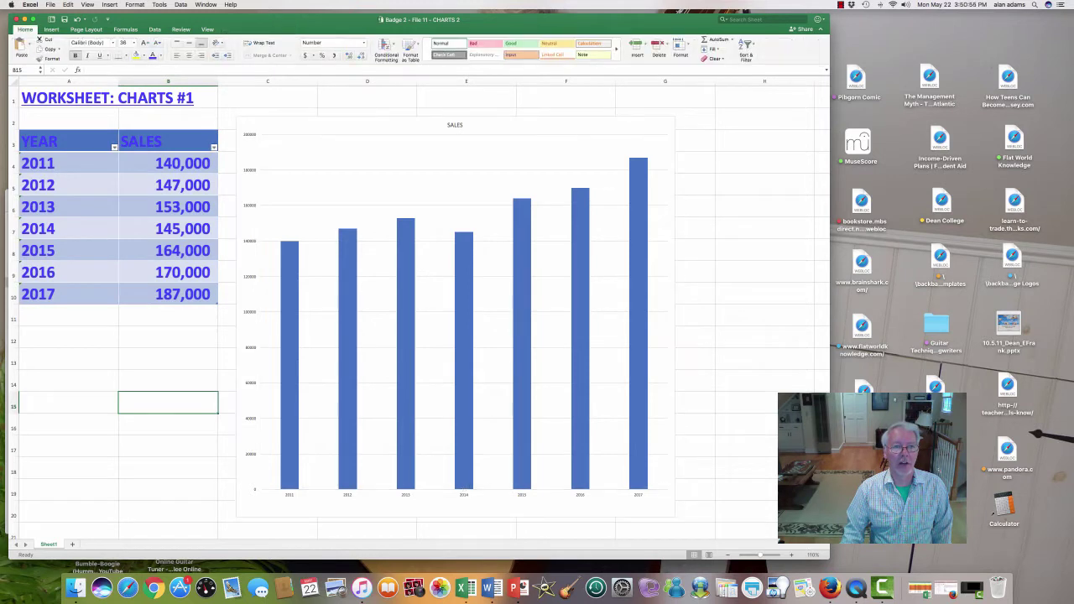
left_click(474, 172)
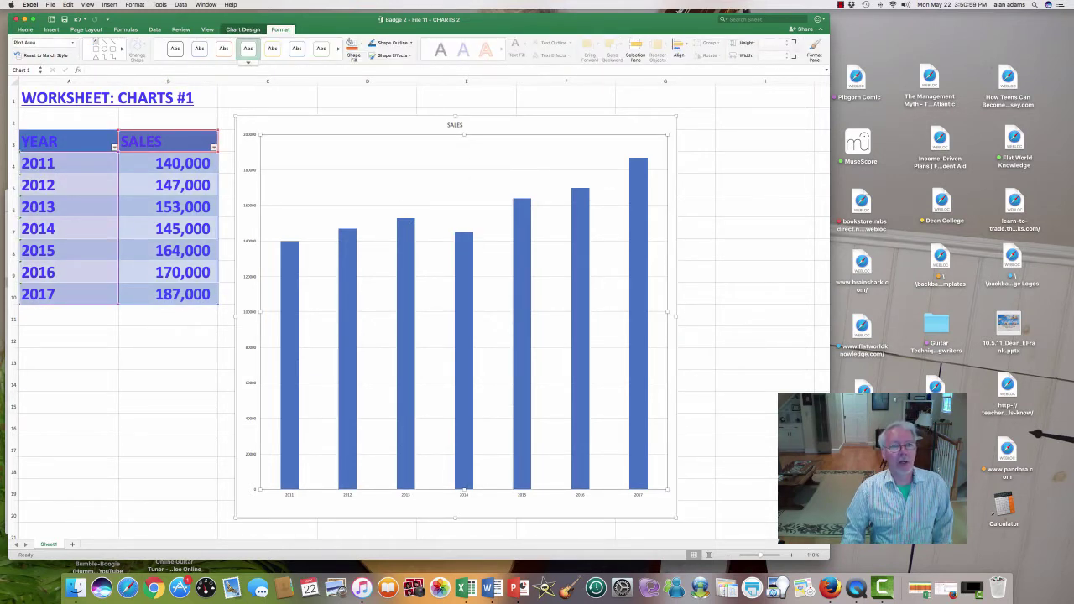
left_click(243, 29)
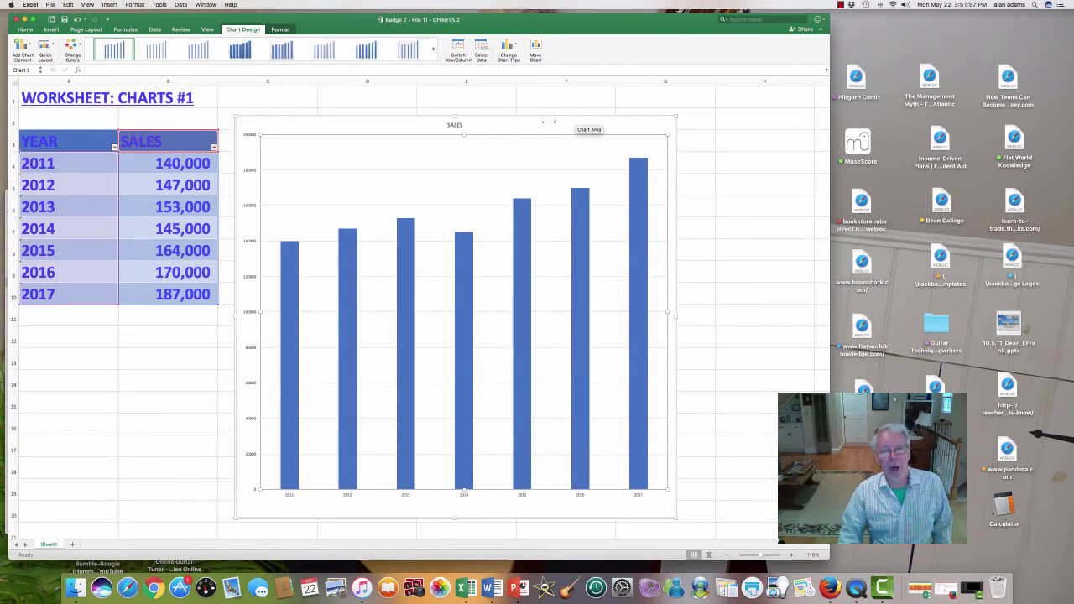
left_click_drag(553, 118, 546, 99)
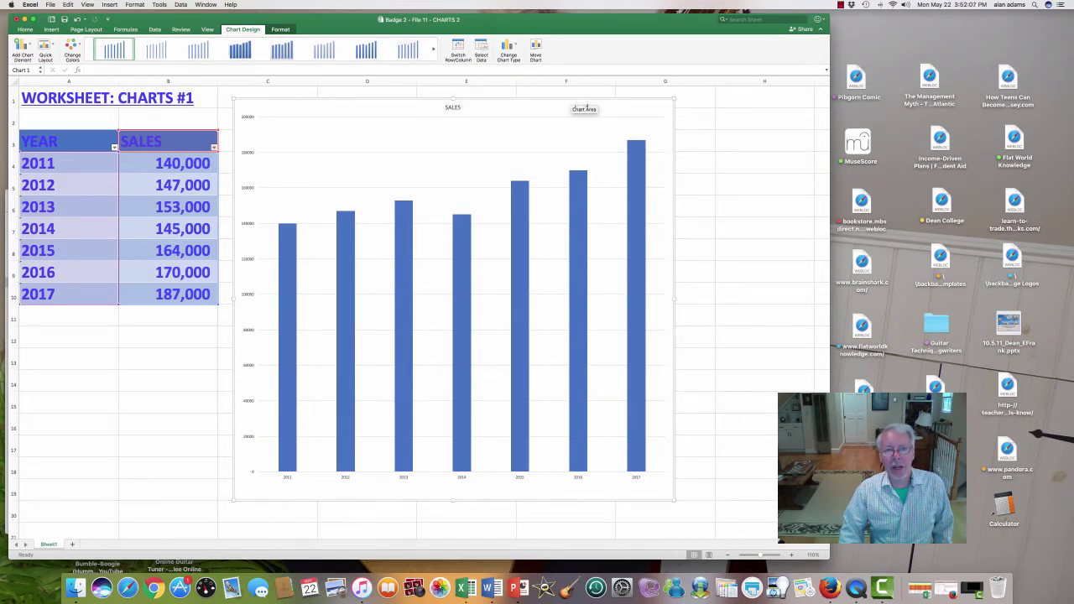
left_click(578, 152)
left_click(504, 143)
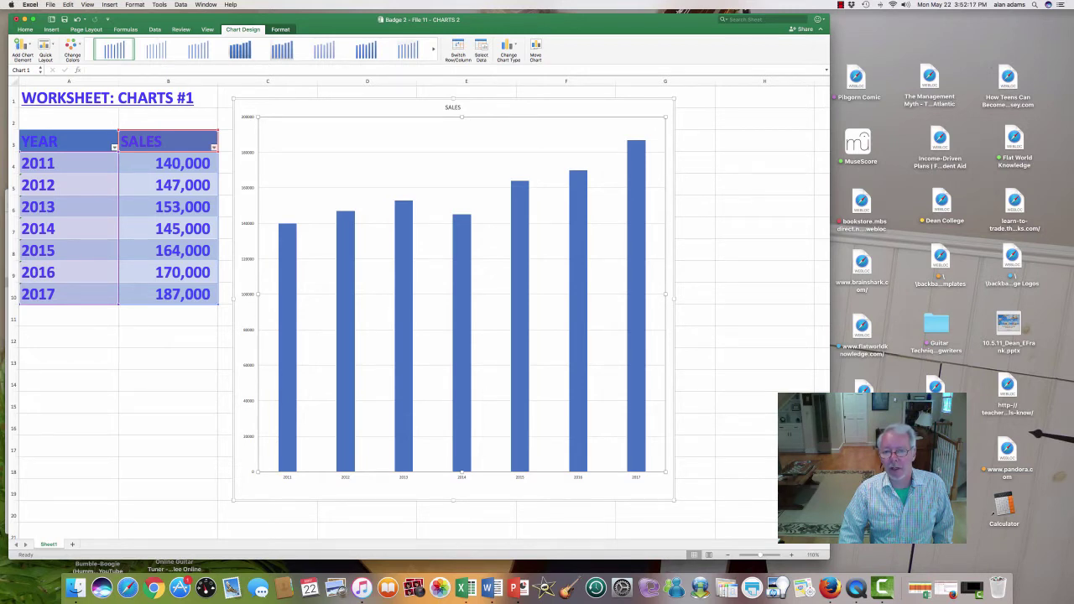
left_click_drag(675, 295, 707, 307)
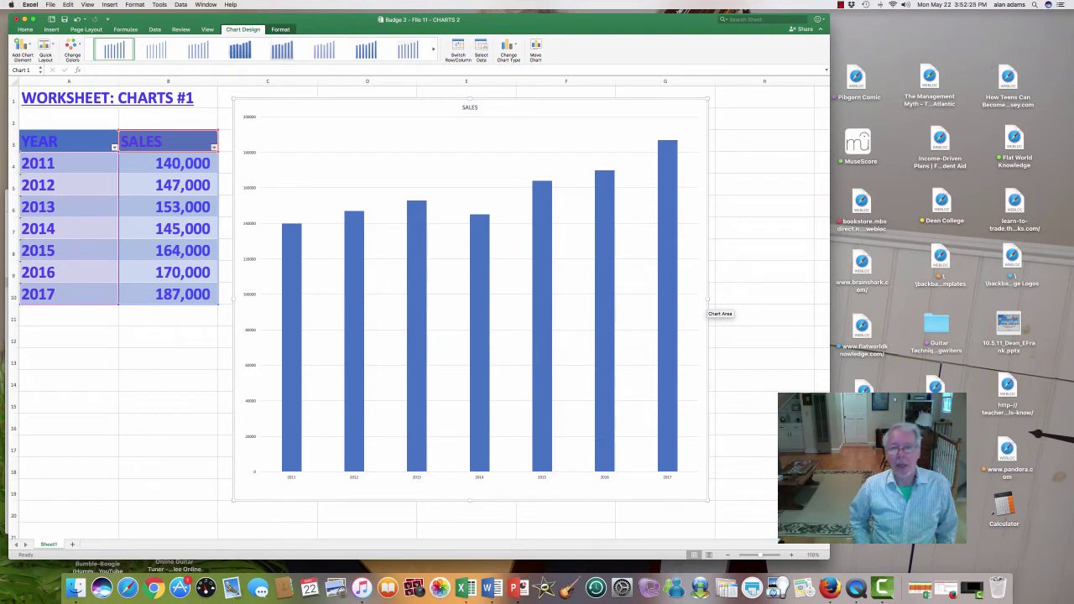
Nudge the plot area slightly within the sales chart
left_click(450, 174)
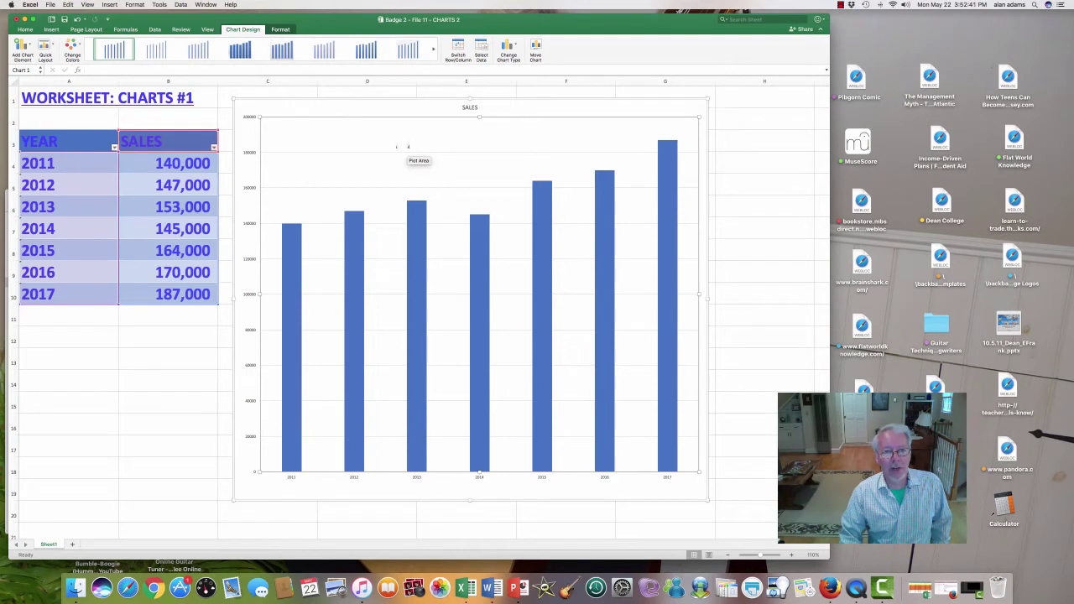
left_click_drag(408, 148, 403, 141)
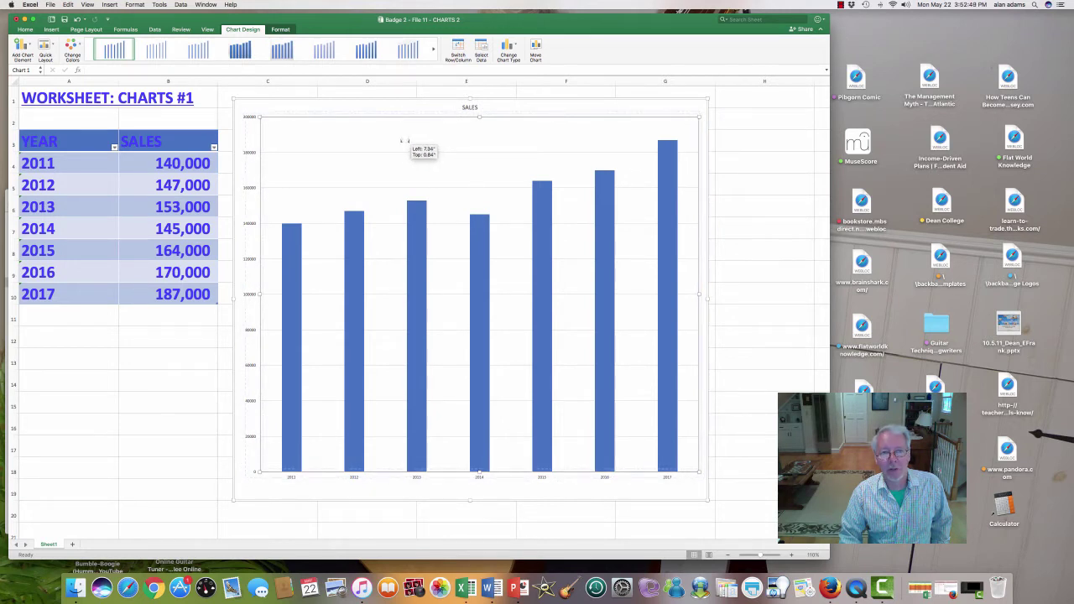
left_click_drag(402, 141, 402, 154)
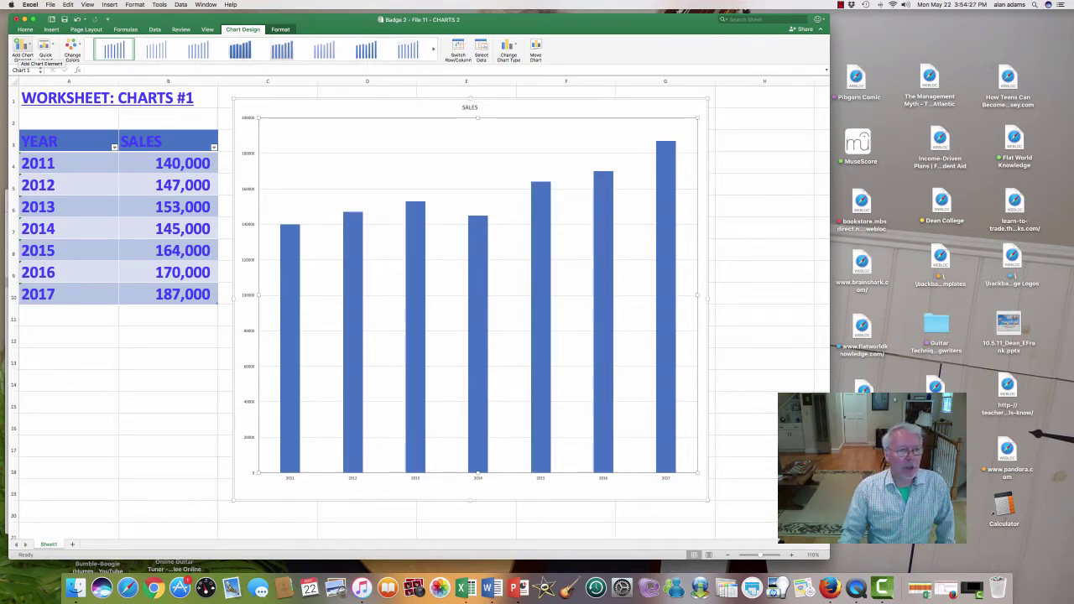
Hide the chart's primary horizontal axis and undo that change
left_click(22, 48)
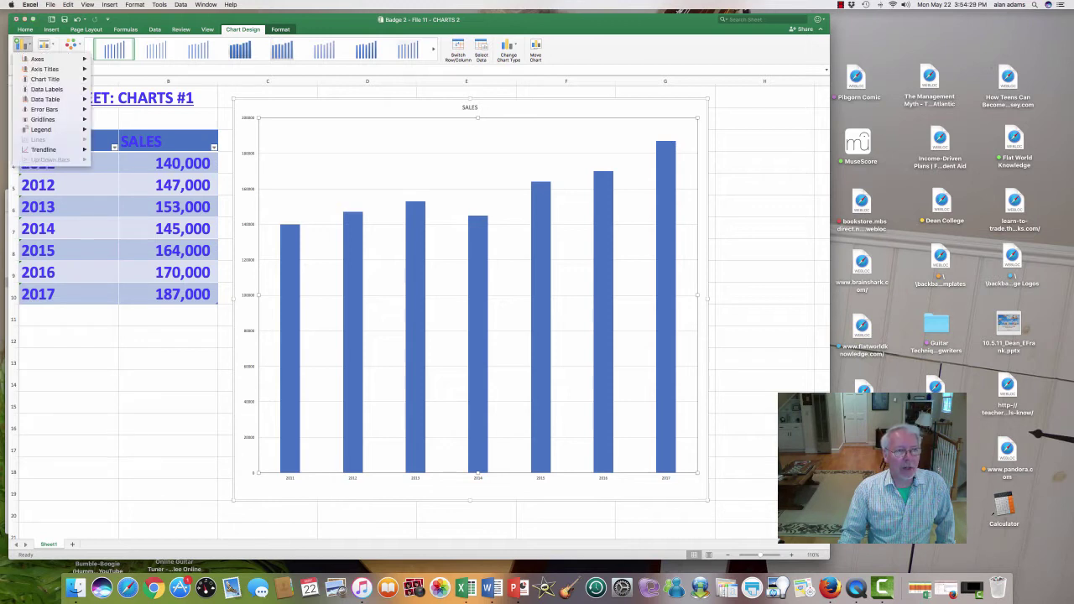
mouse_move(38, 59)
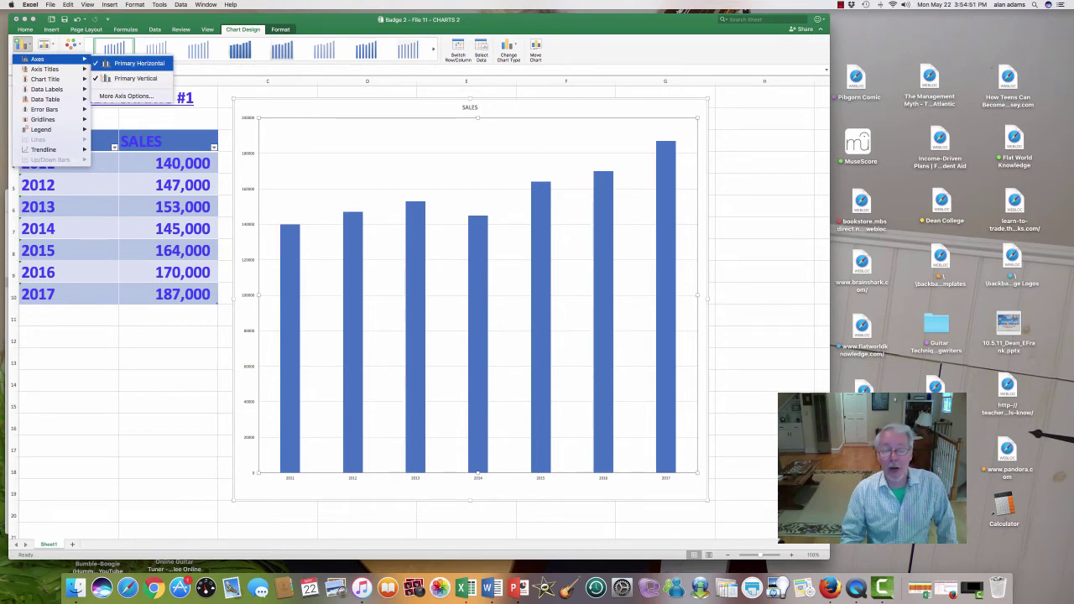
left_click(140, 64)
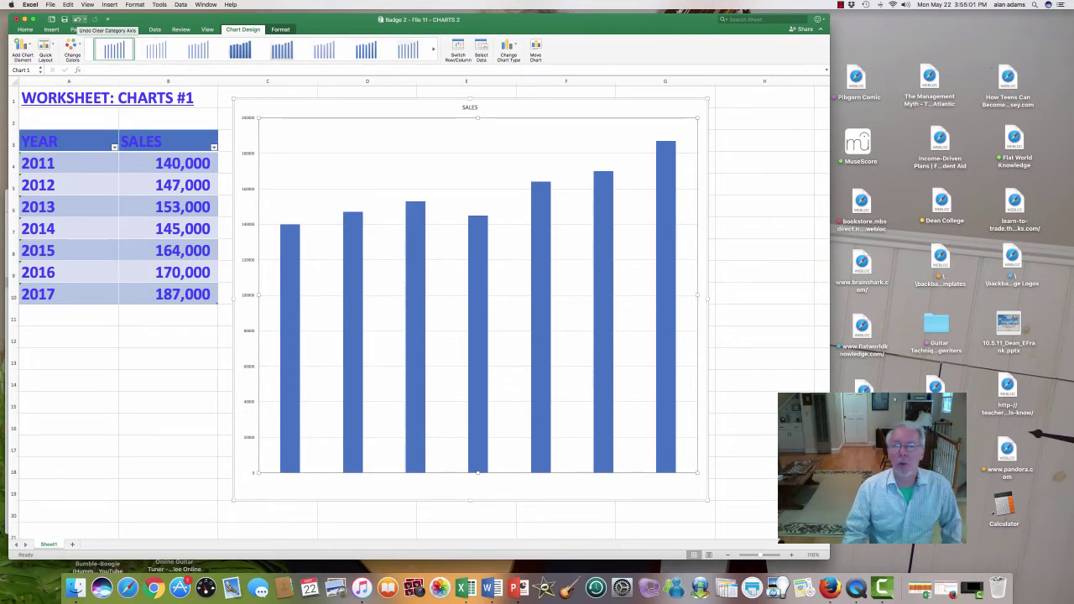
left_click(76, 18)
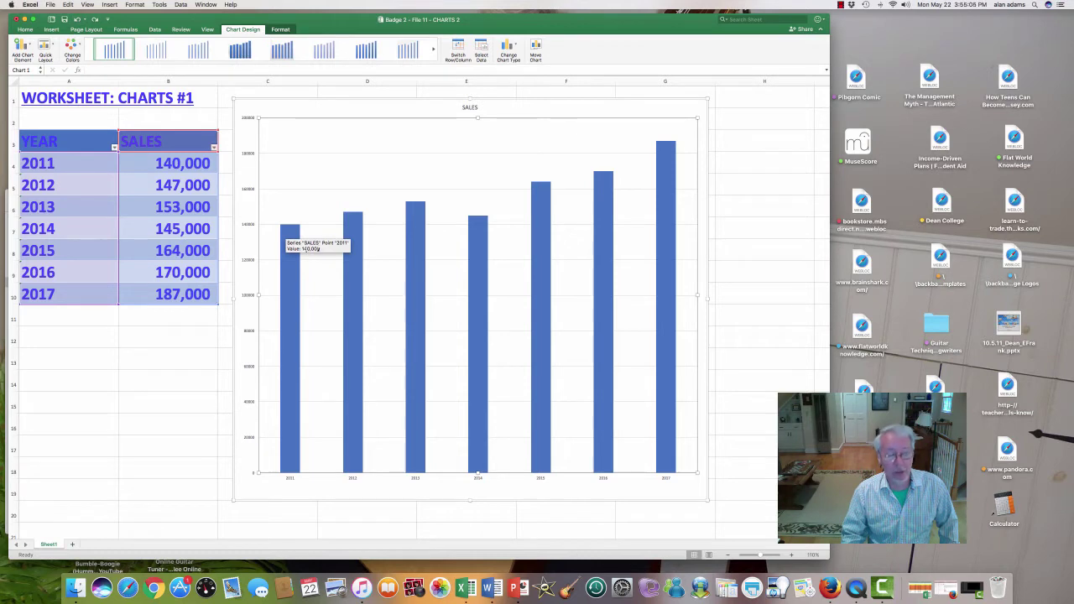
Add a primary horizontal axis title to the chart with the text YEARS
left_click(22, 46)
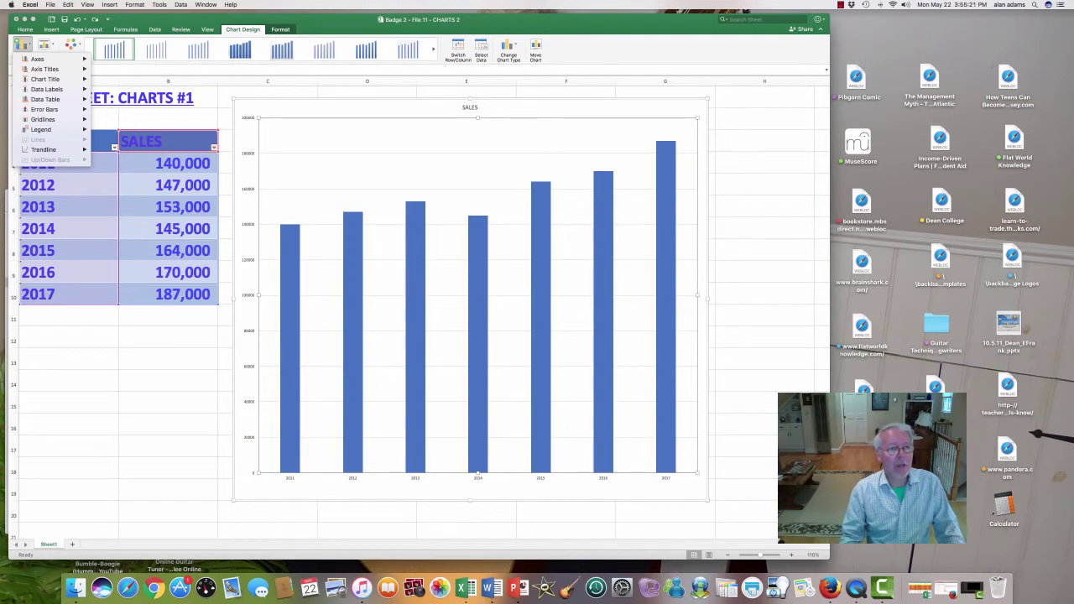
mouse_move(45, 69)
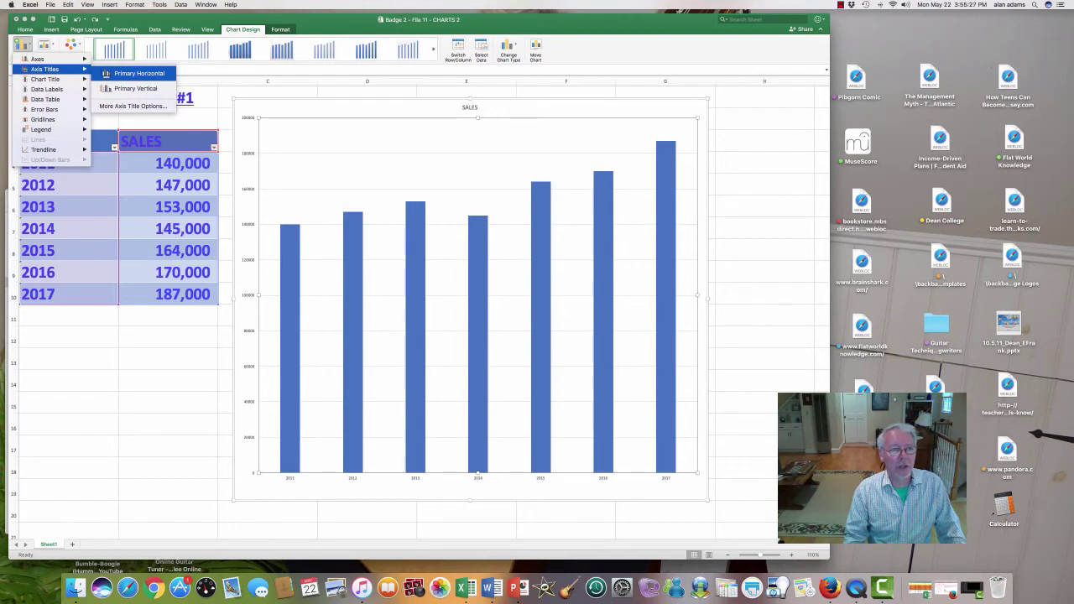
left_click(140, 73)
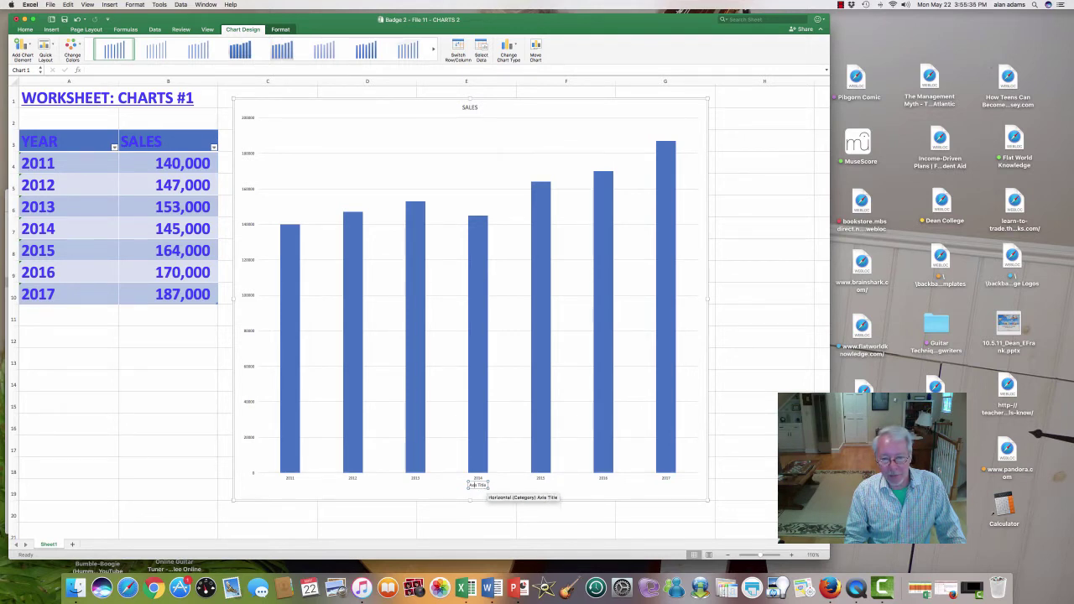
double_click(478, 485)
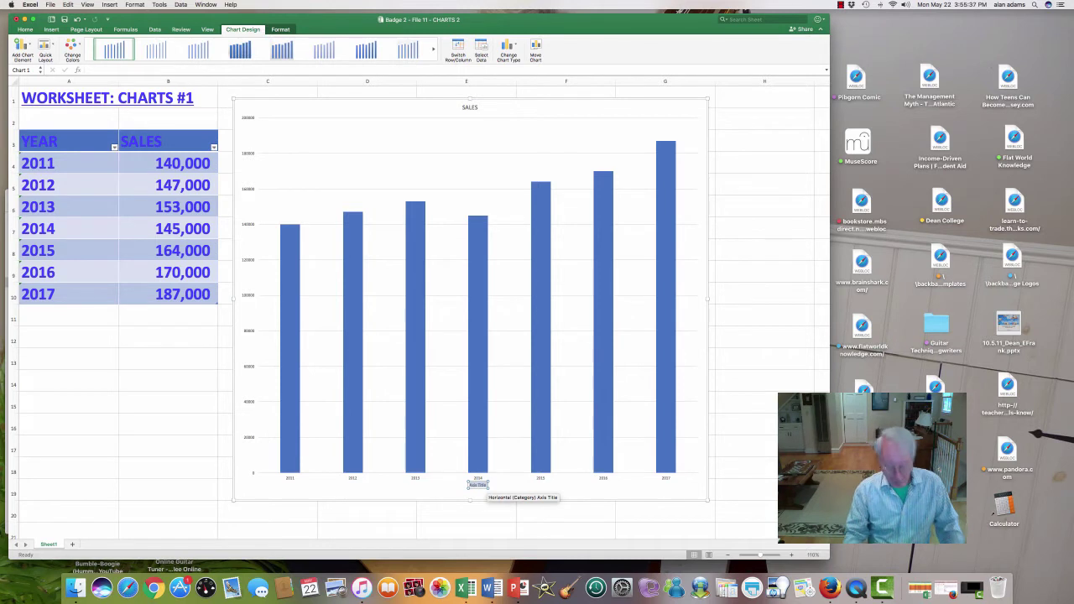
type("YEARS")
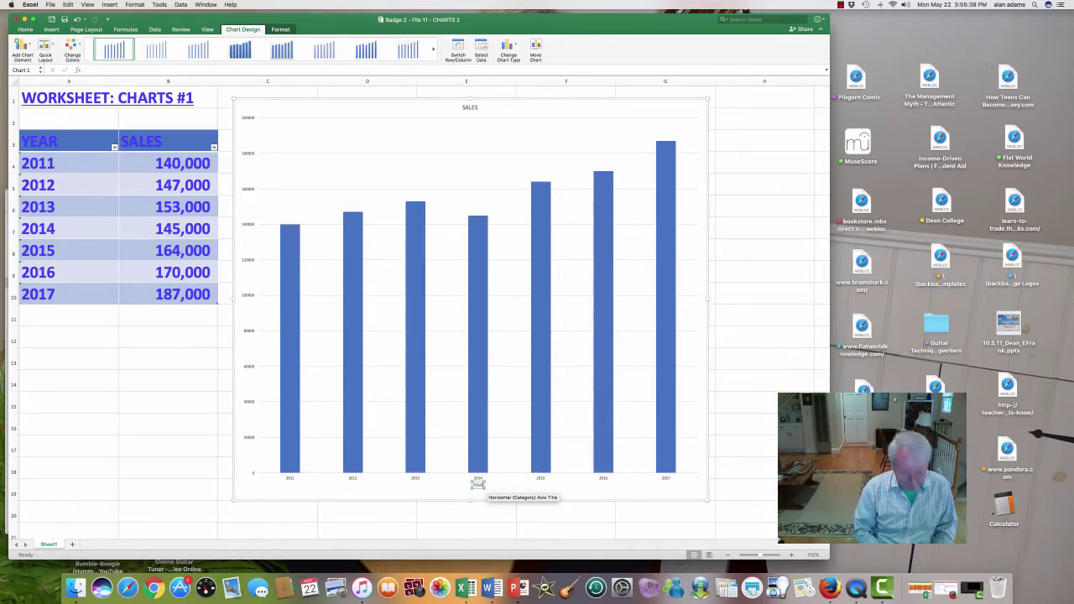
key("Return")
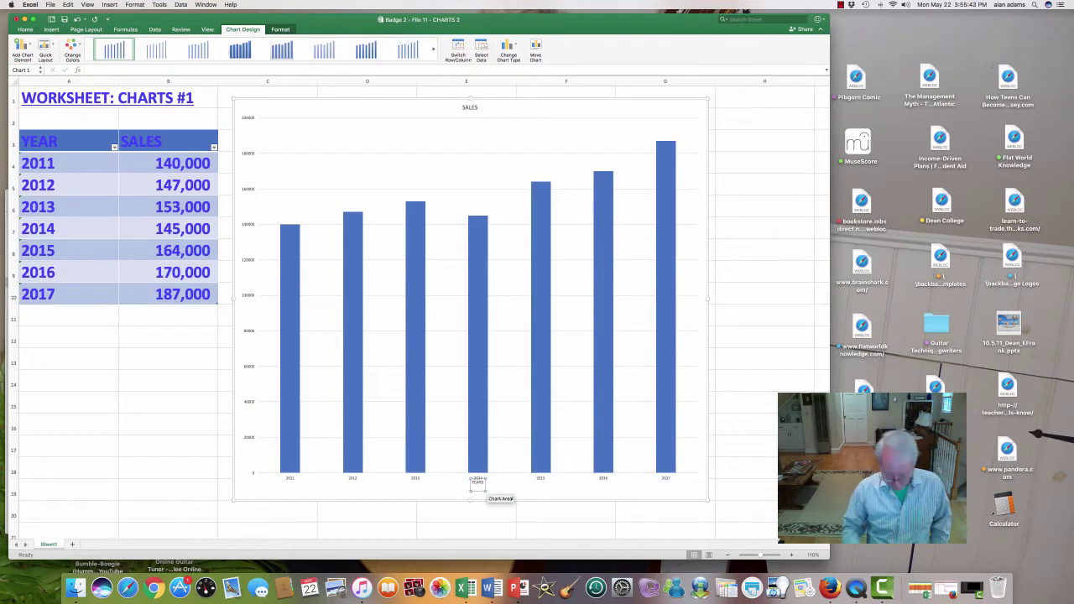
key("BackSpace")
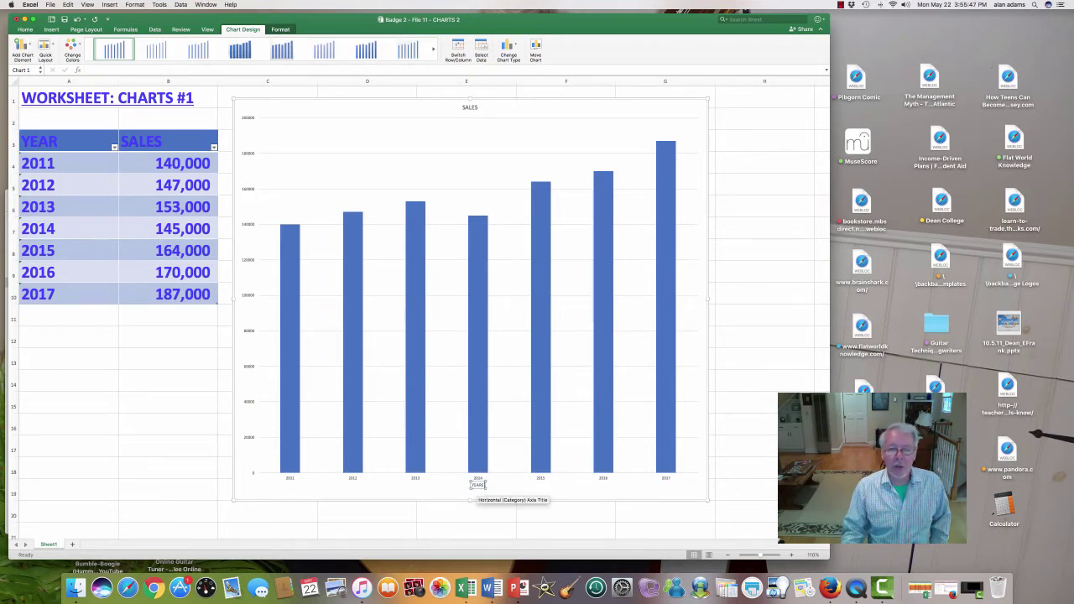
Try to format the YEARS axis title with a red font colour, Bold style and size 20
right_click(473, 485)
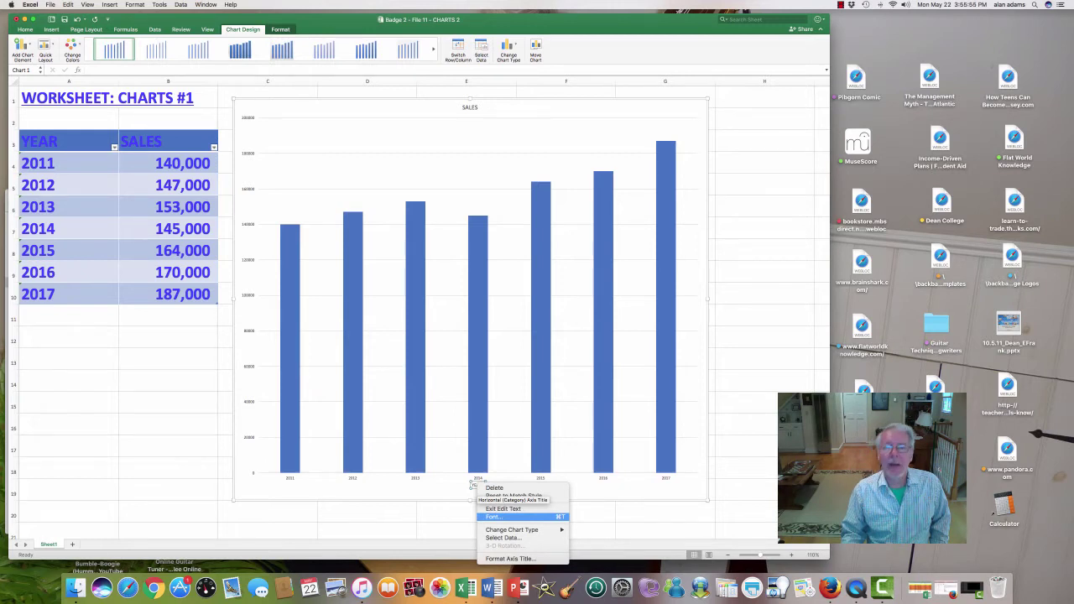
left_click(495, 517)
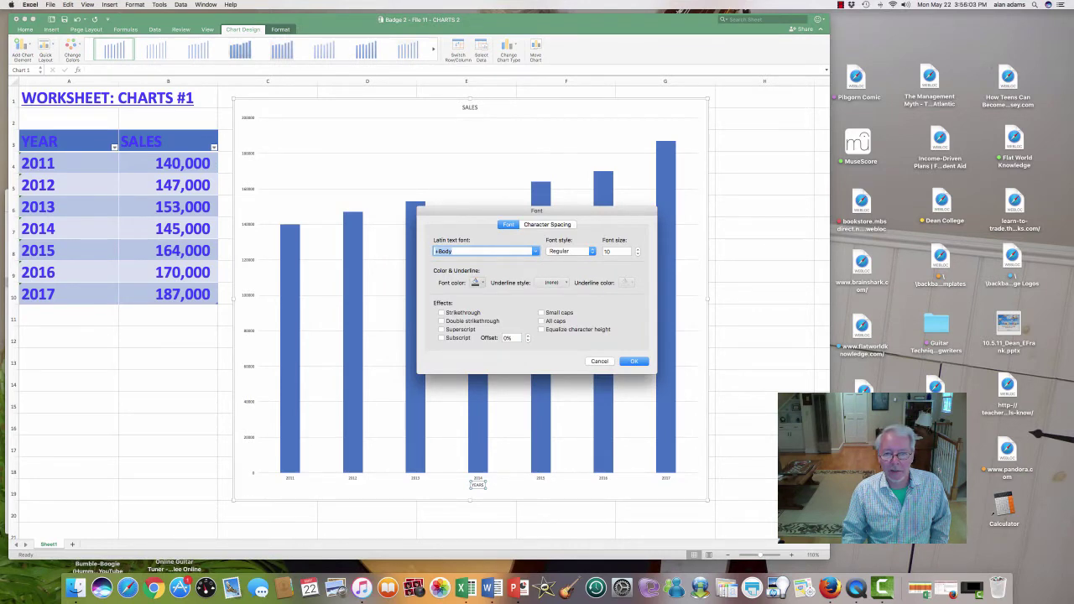
left_click(477, 283)
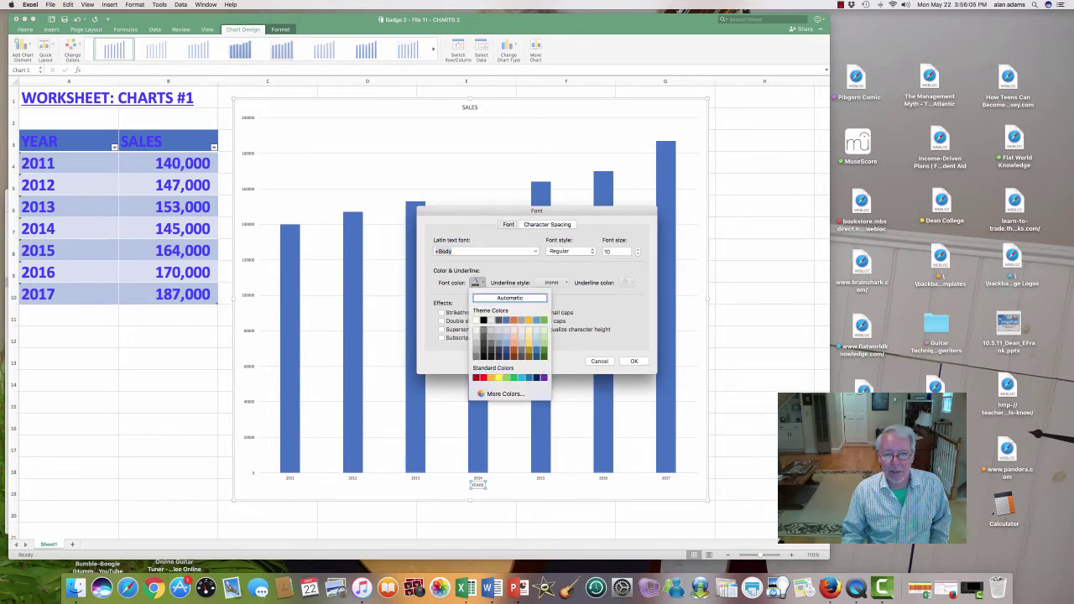
left_click(482, 377)
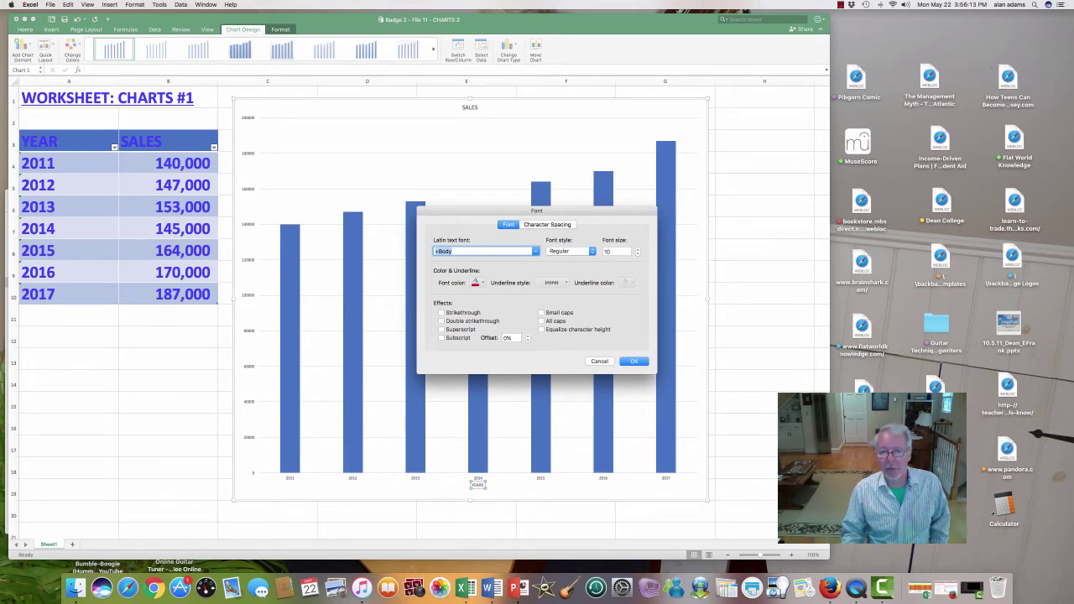
left_click(571, 251)
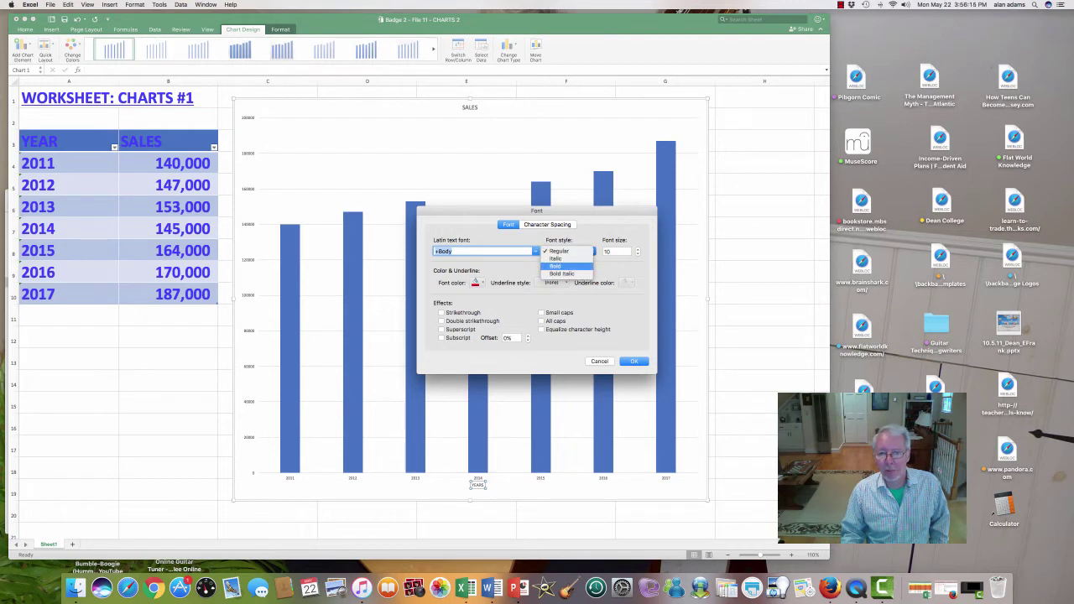
left_click(559, 267)
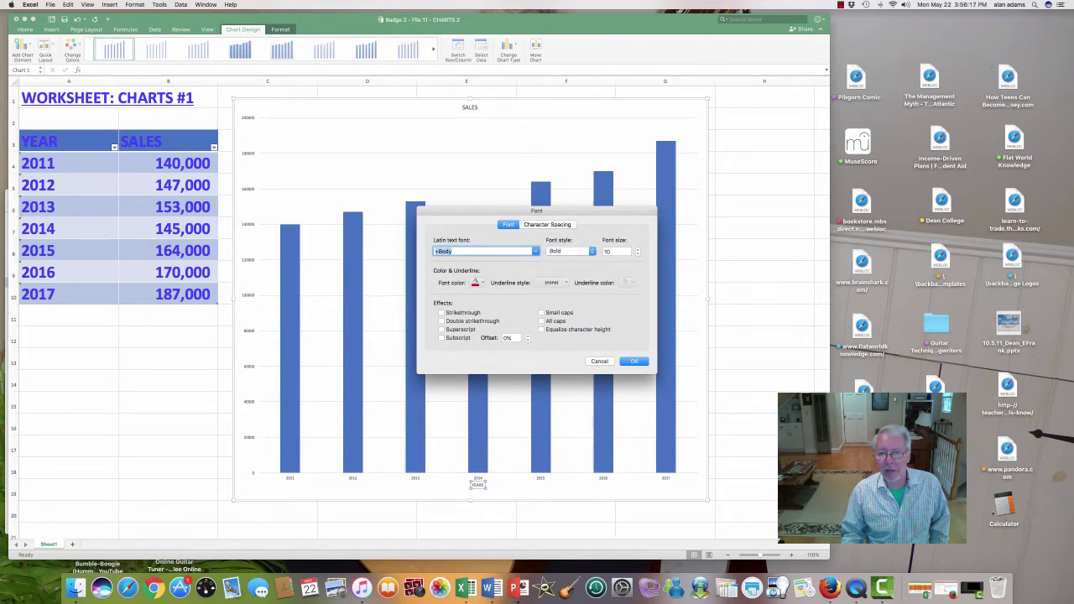
key("Tab")
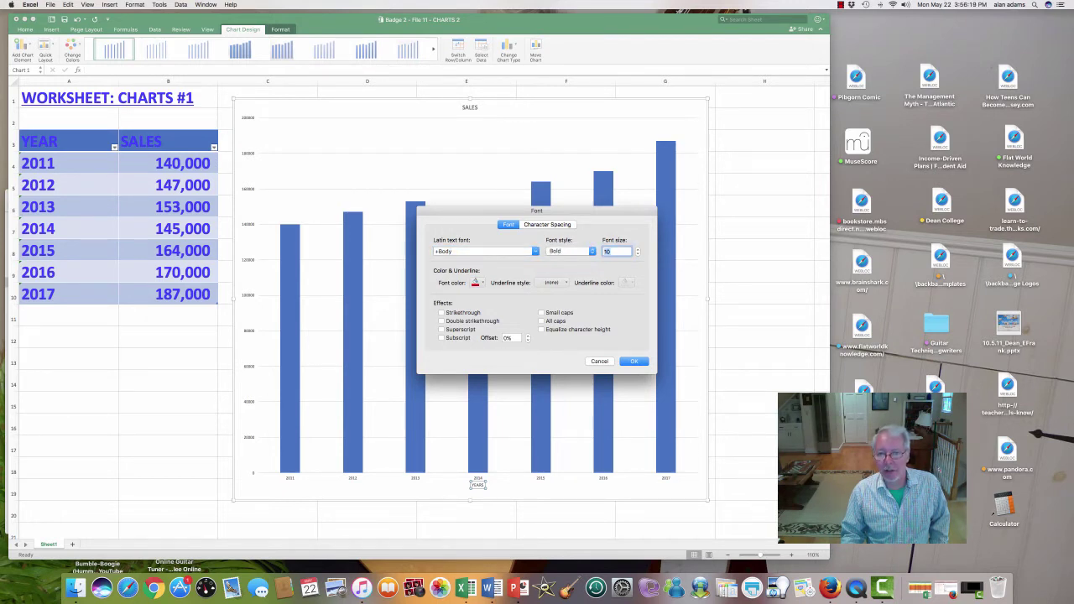
type("20")
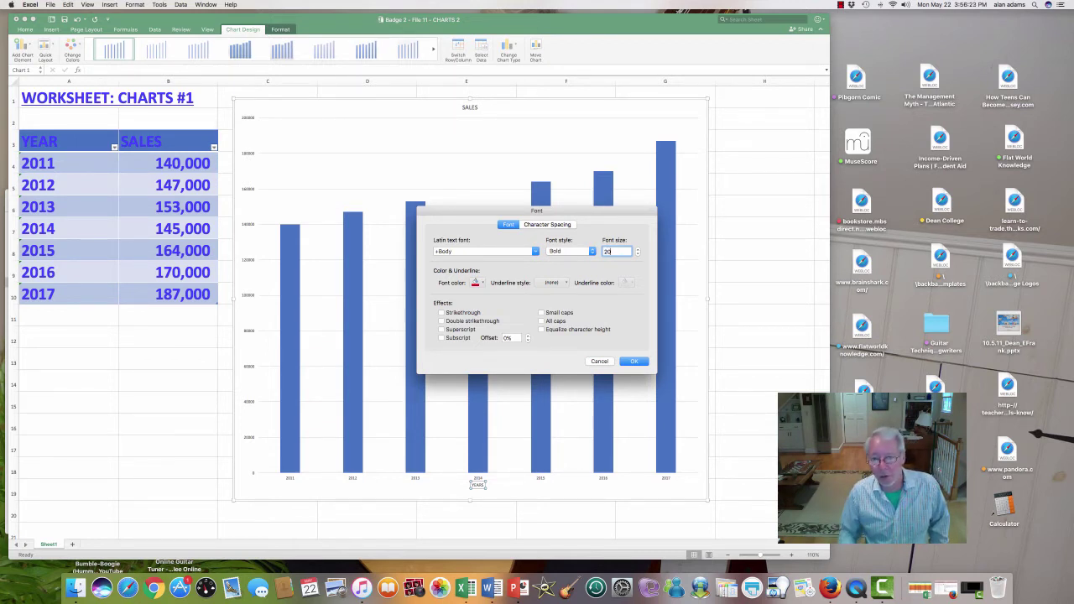
left_click(631, 363)
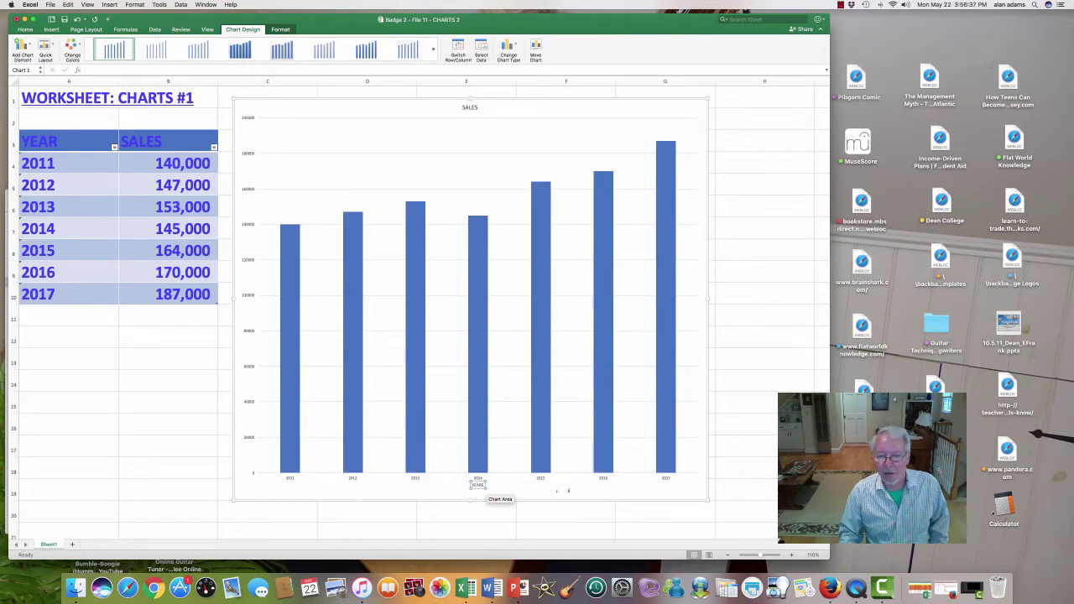
Reapply the font formatting to the horizontal axis title YEARS: red colour, Bold style and size 20
right_click(477, 485)
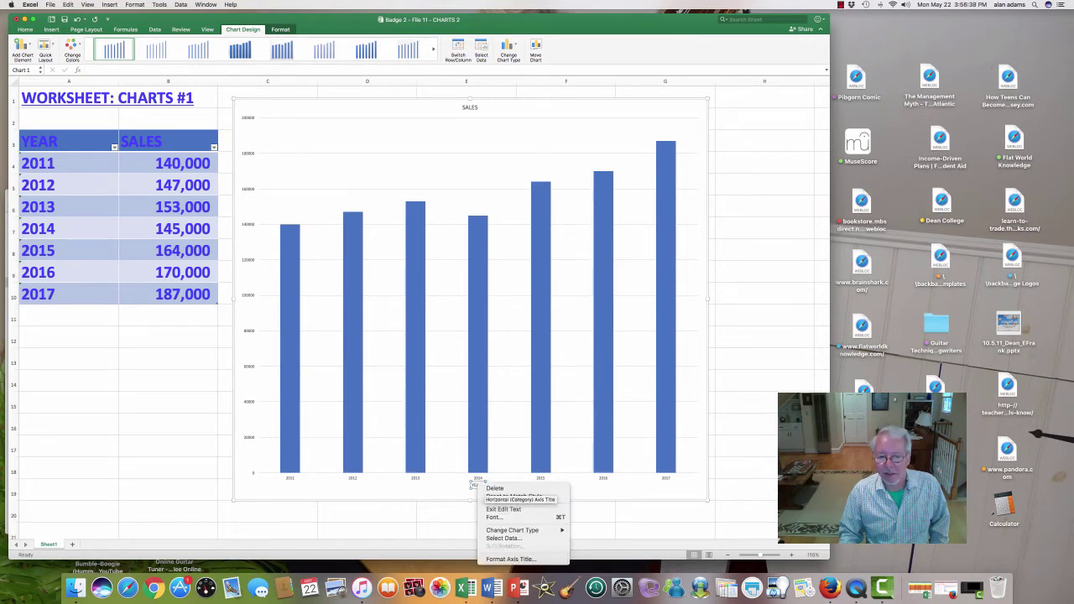
left_click(495, 518)
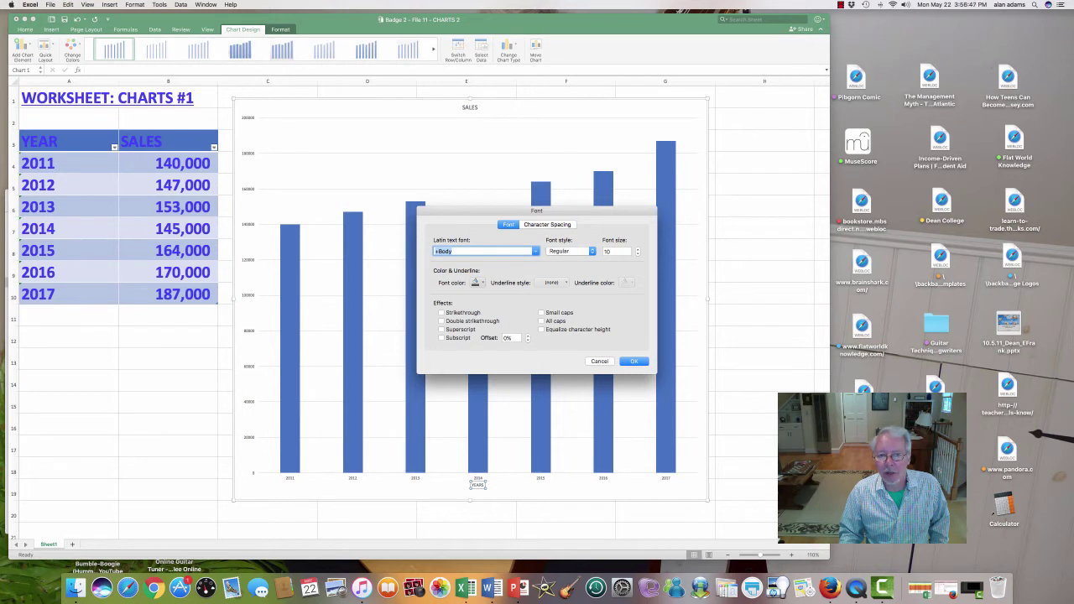
left_click(483, 282)
left_click(485, 378)
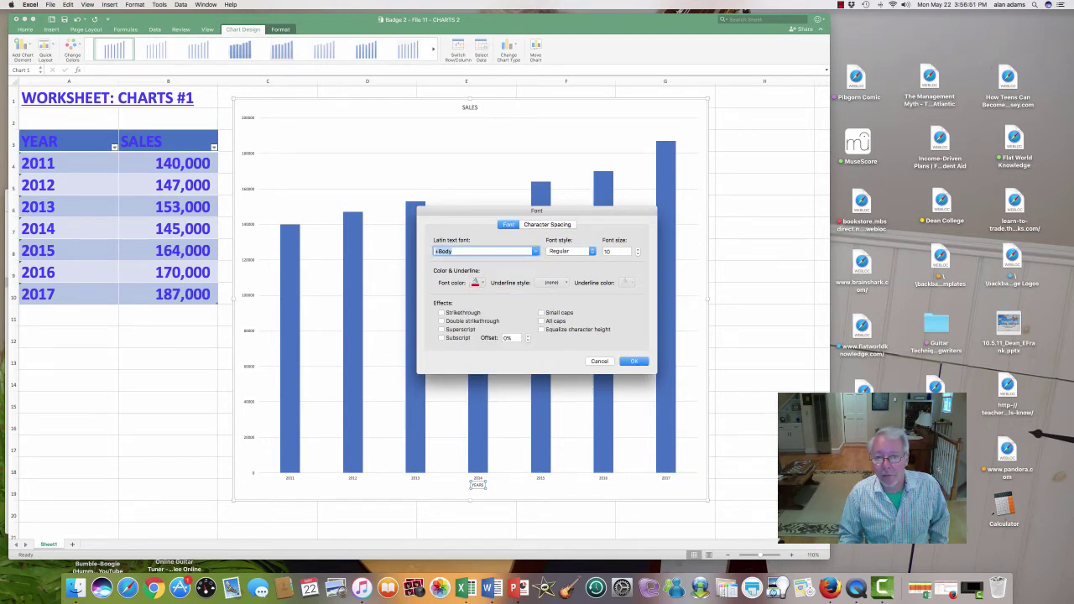
left_click(570, 251)
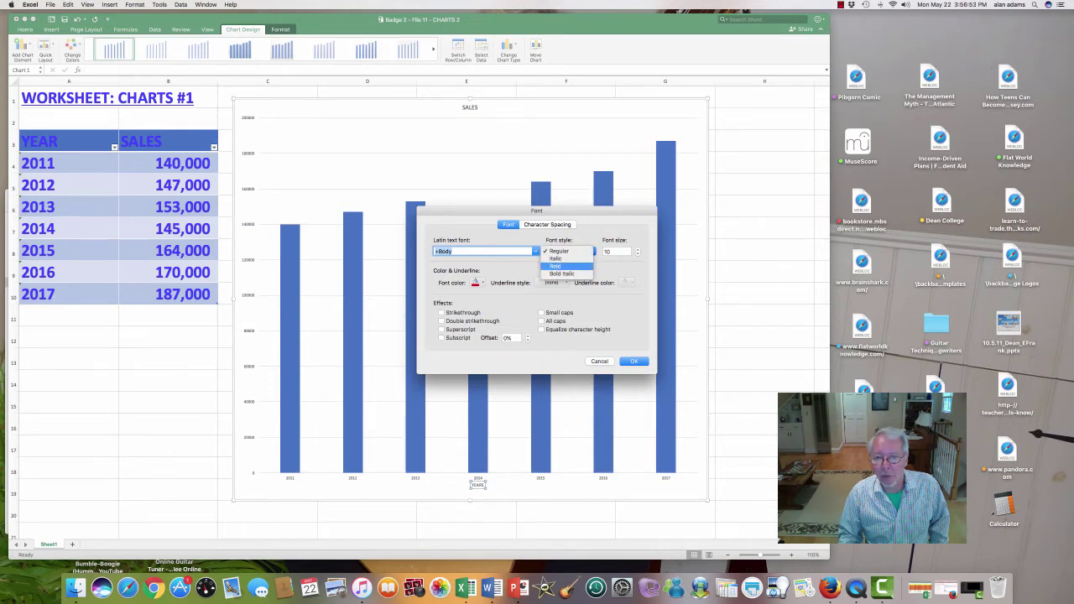
left_click(556, 266)
key("Tab")
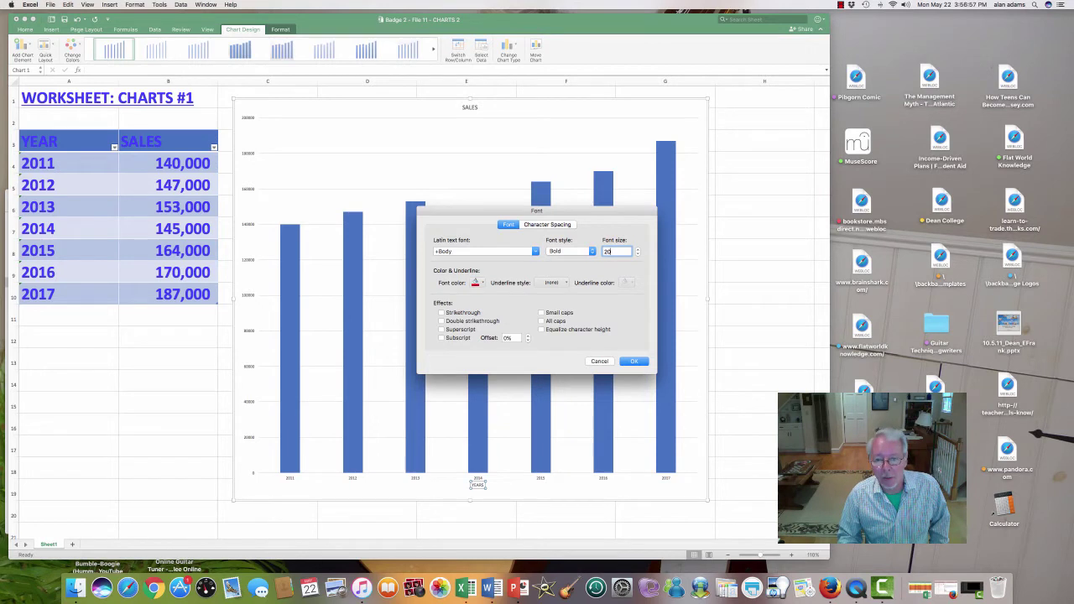
left_click(635, 362)
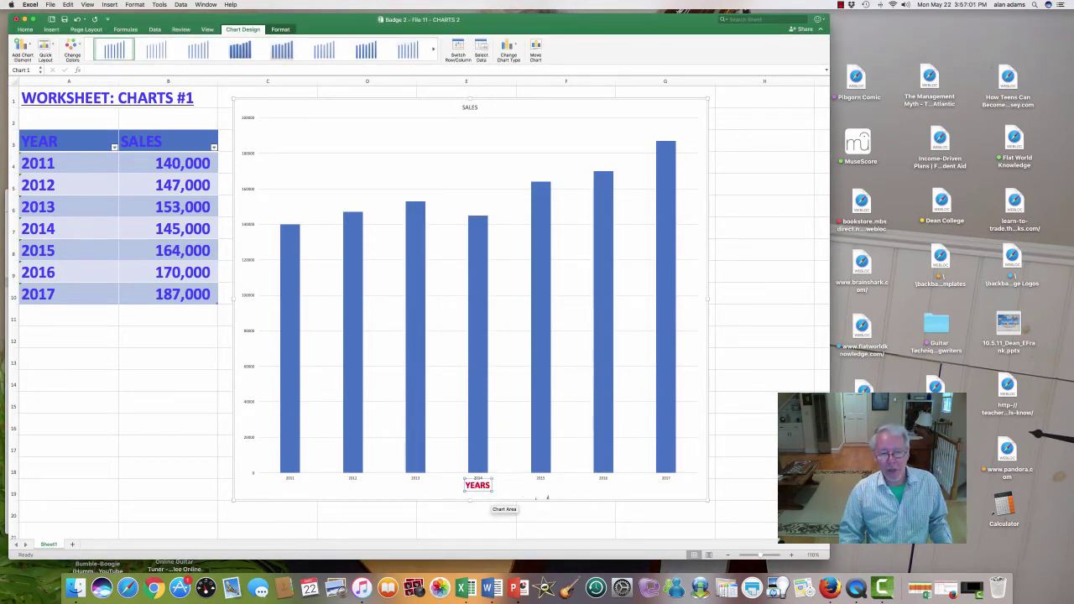
Undo the red font formatting of the YEARS horizontal axis title and the addition of that title
left_click(537, 493)
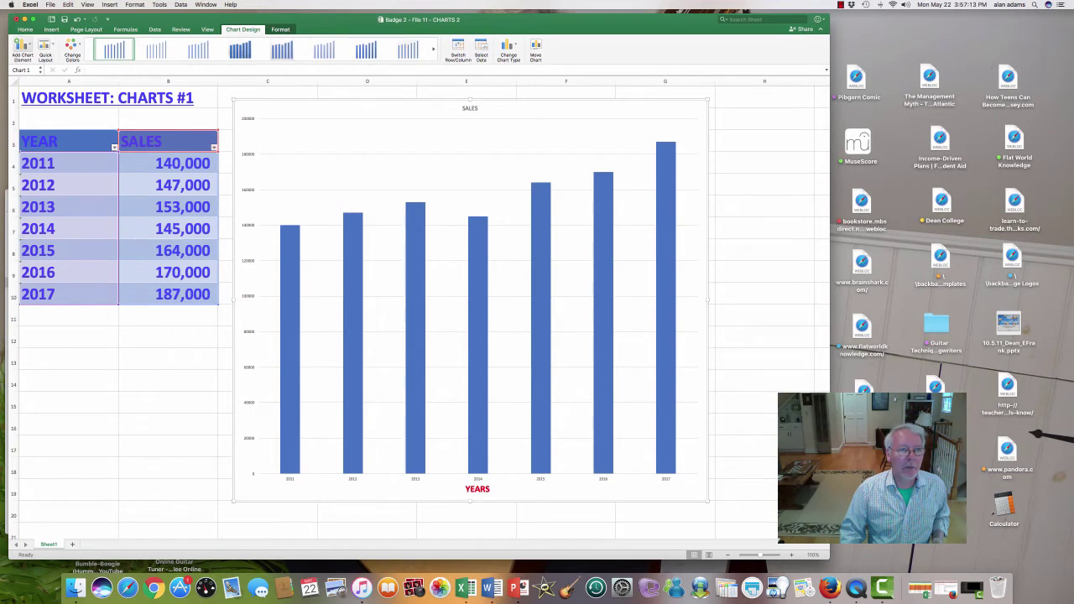
left_click(76, 19)
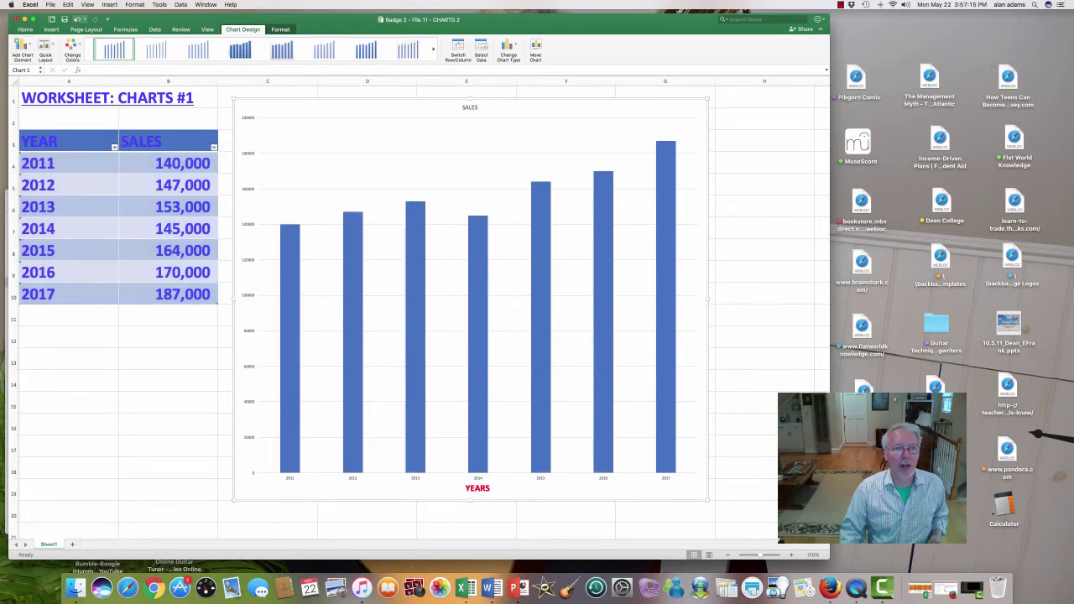
left_click(77, 19)
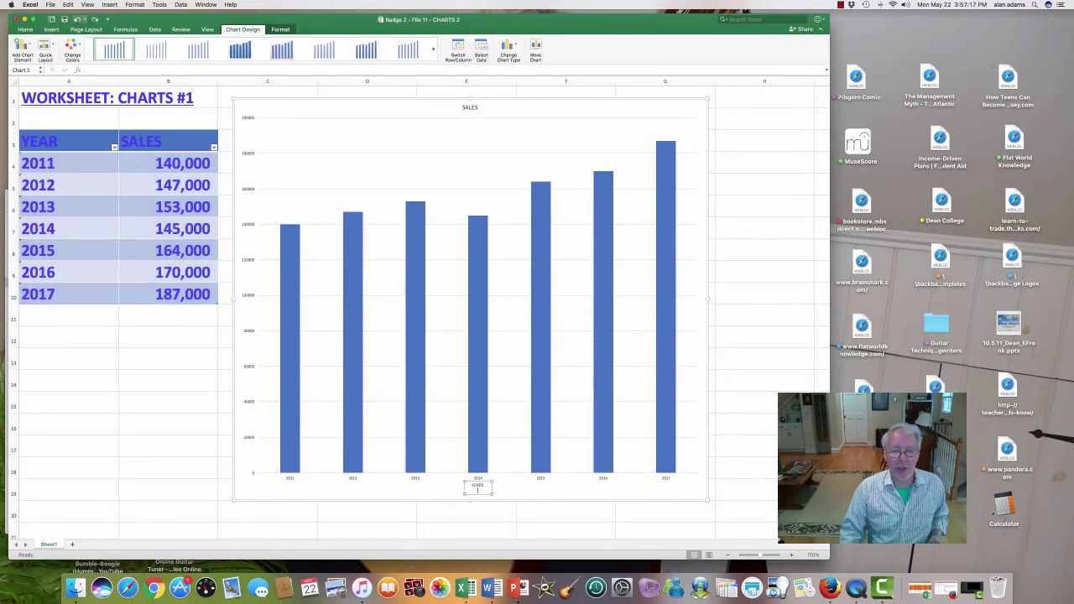
left_click(76, 18)
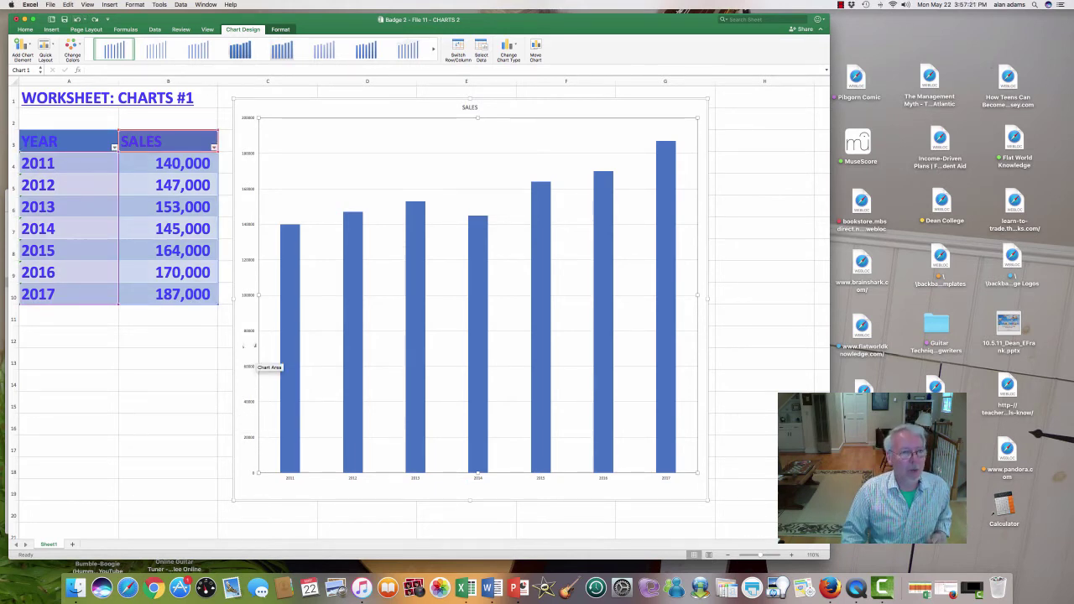
left_click(23, 46)
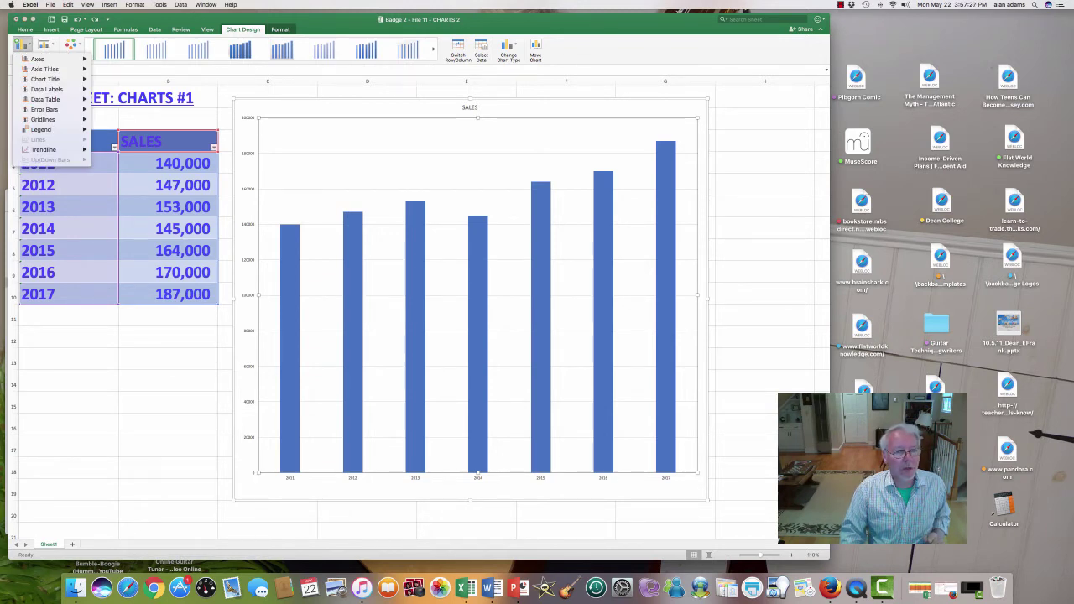
mouse_move(45, 79)
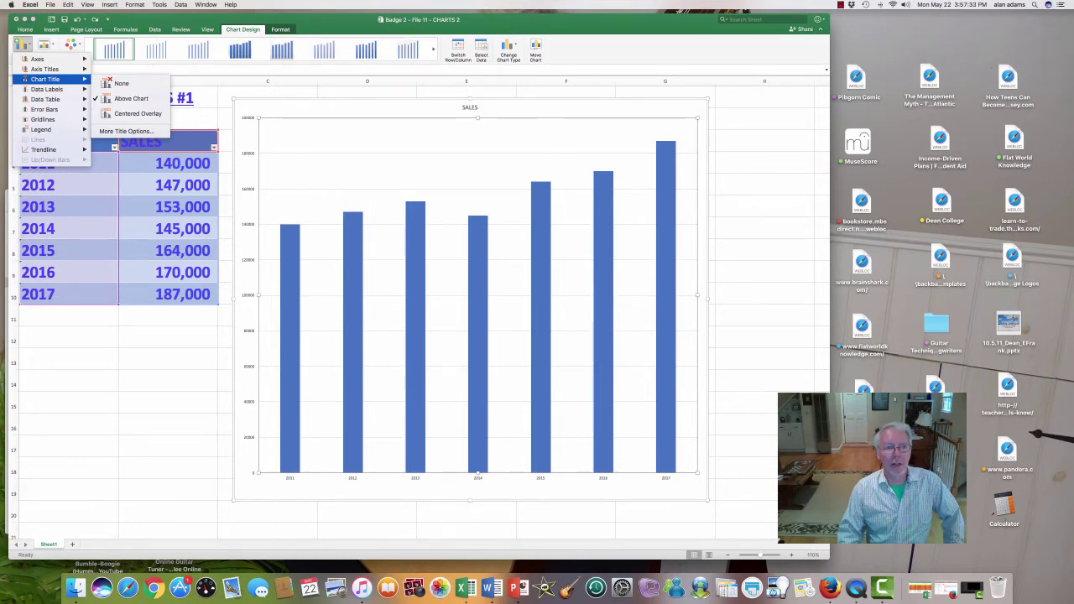
key("Escape")
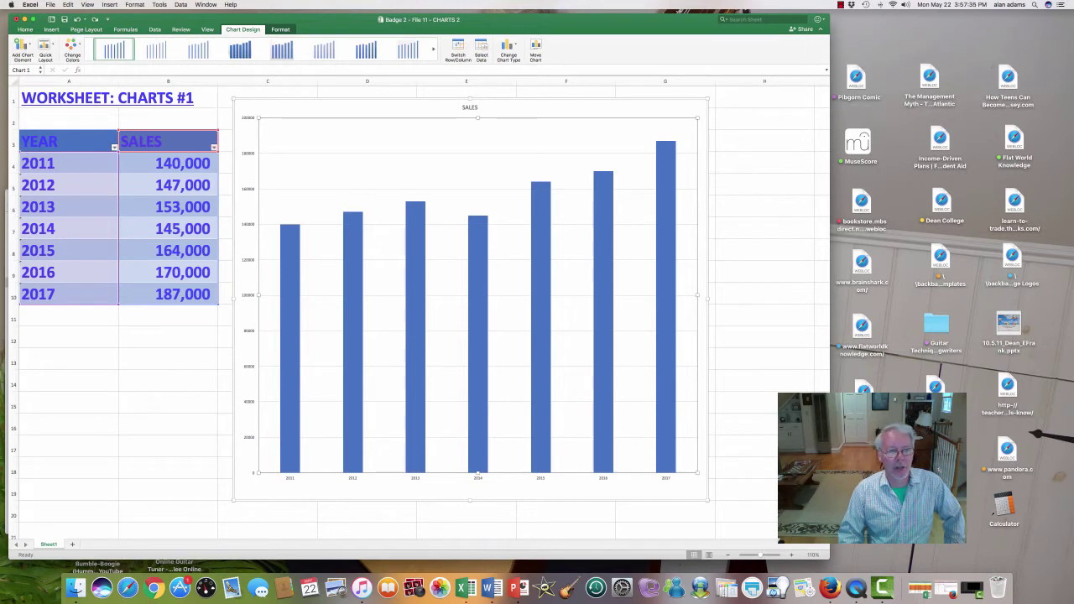
left_click(168, 81)
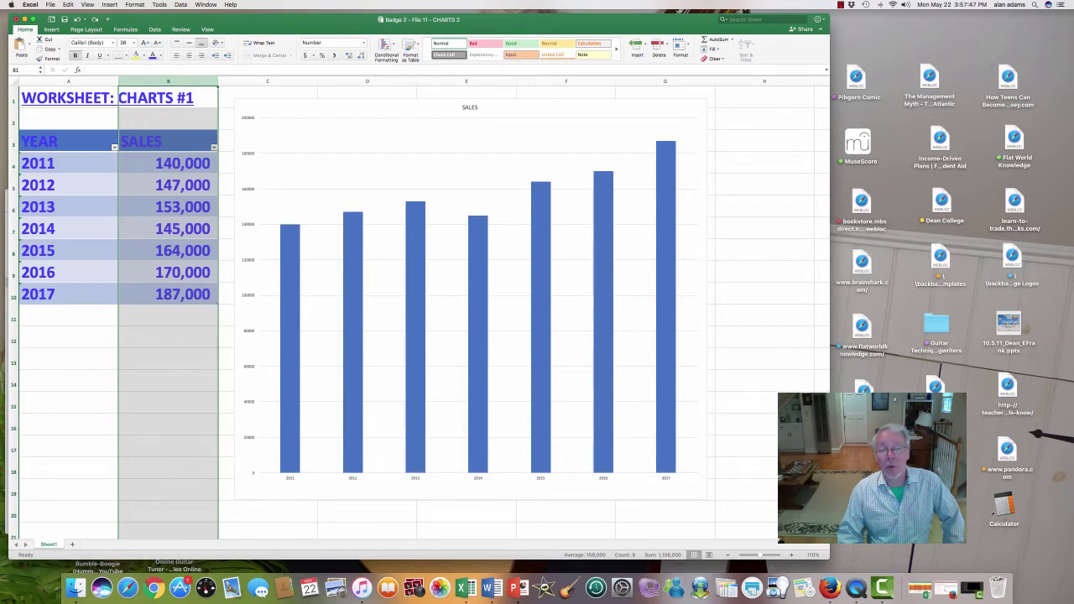
left_click(69, 382)
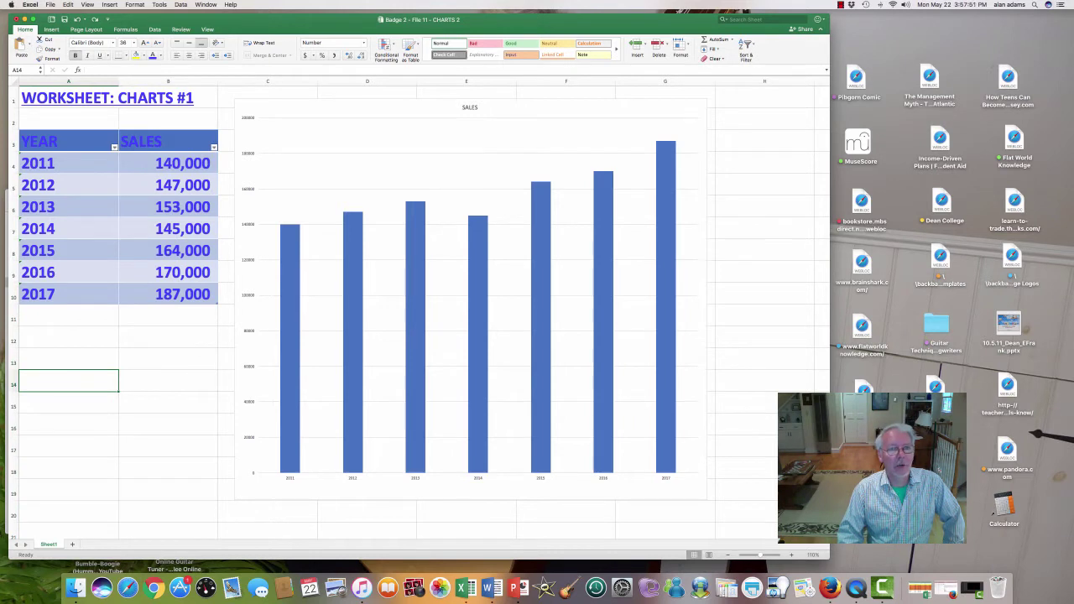
Open the additional formatting options for the chart title, review its text and title options, and close them
left_click(475, 159)
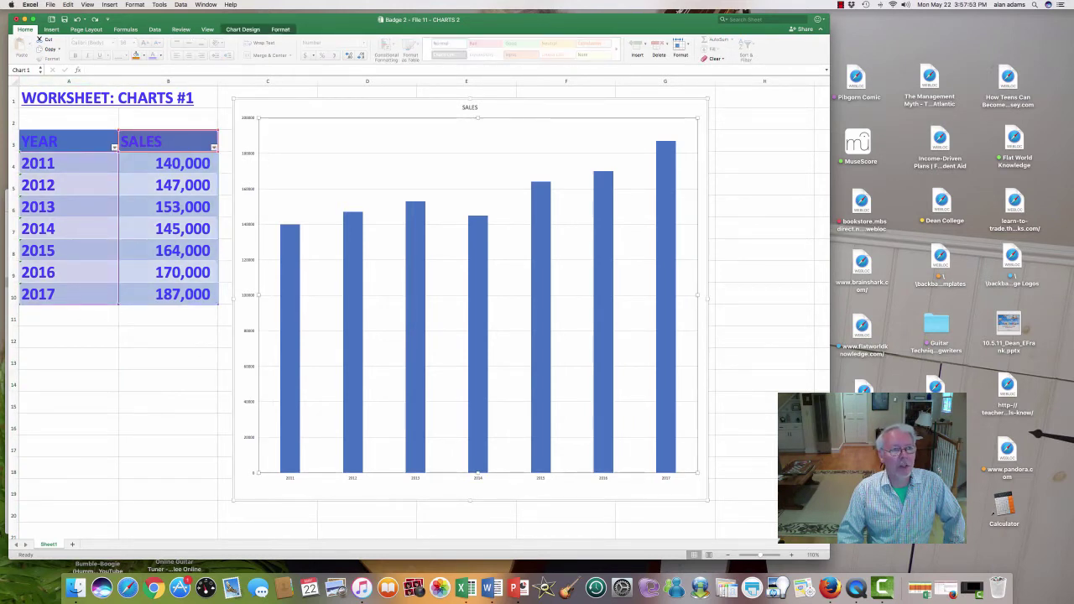
left_click(243, 29)
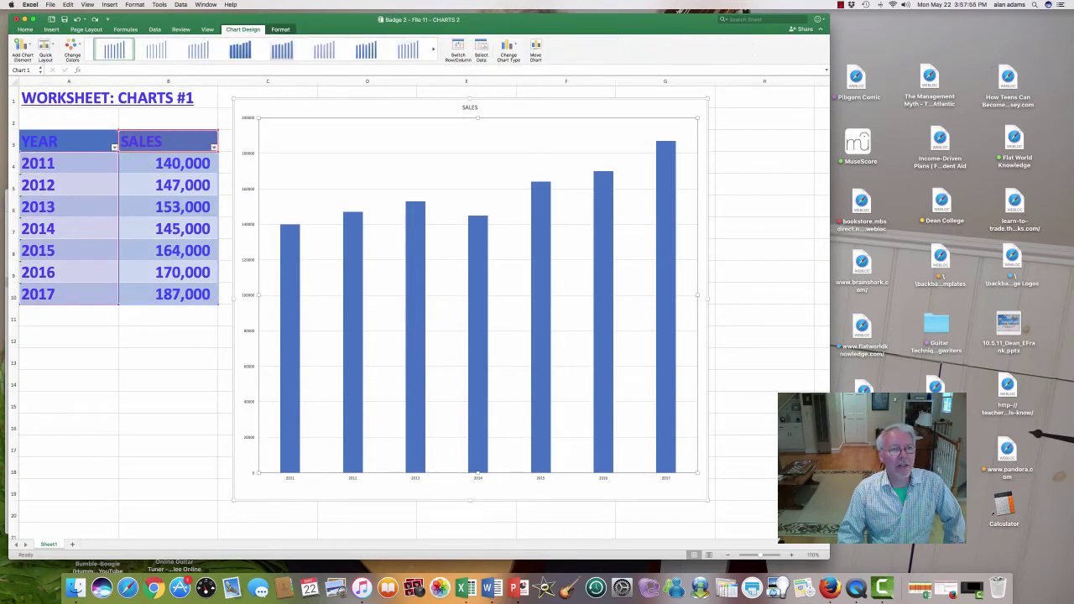
left_click(23, 46)
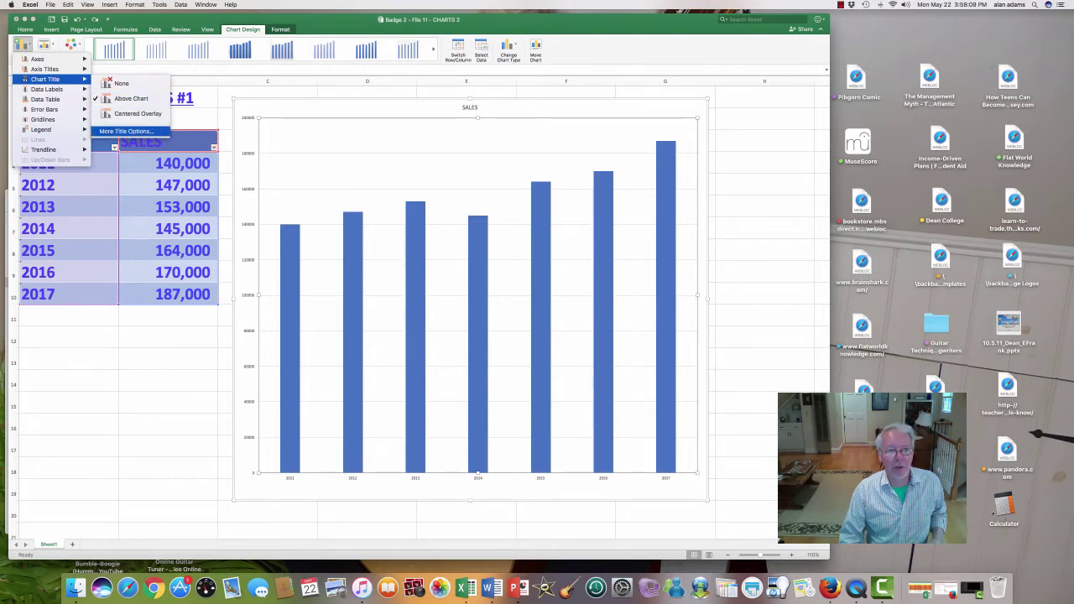
left_click(126, 131)
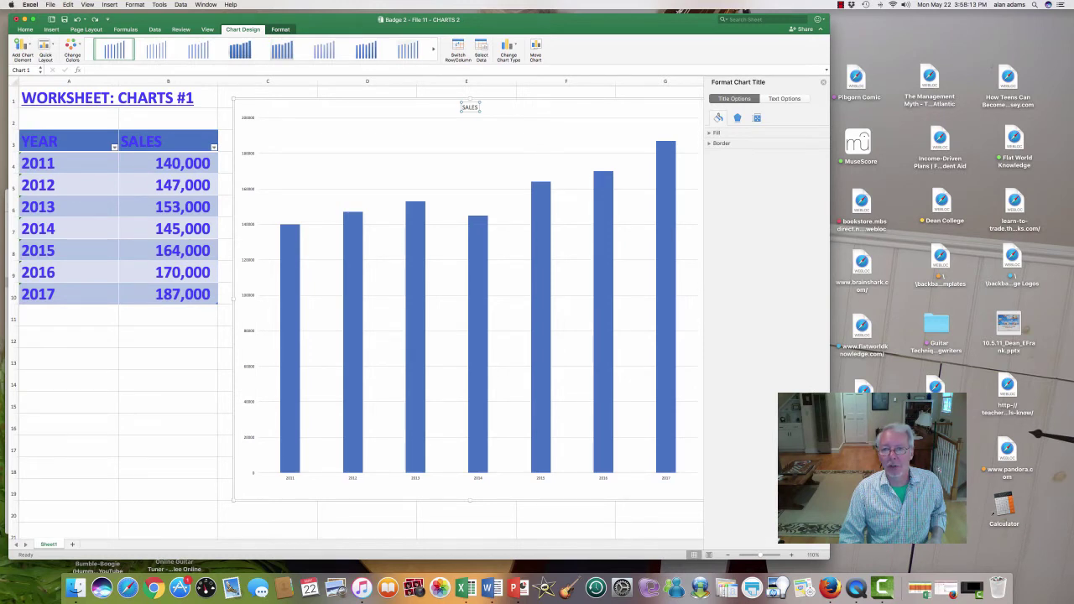
left_click(785, 99)
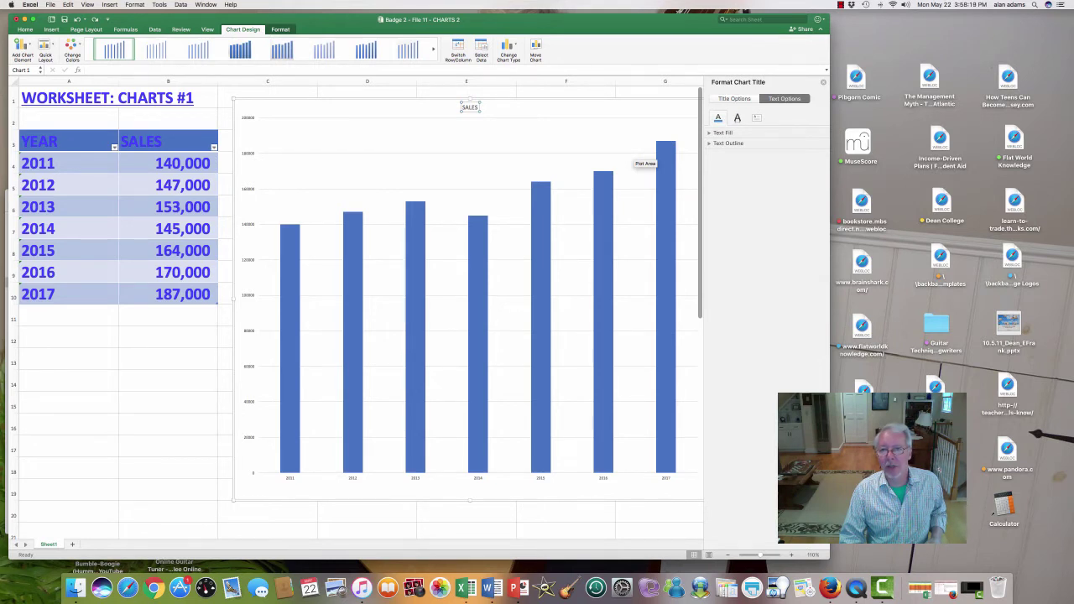
left_click(733, 99)
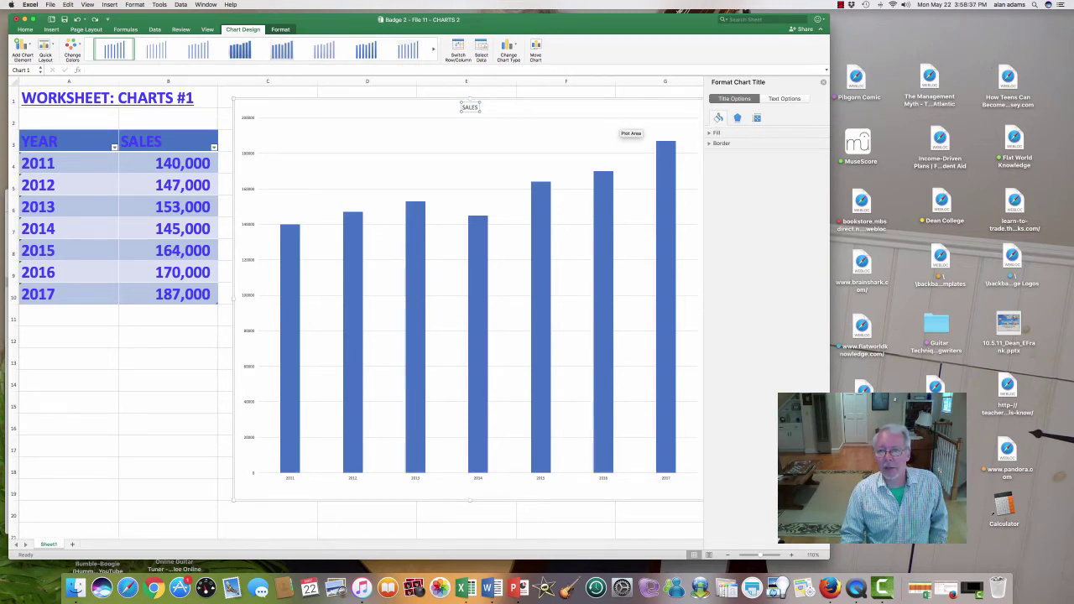
left_click(823, 82)
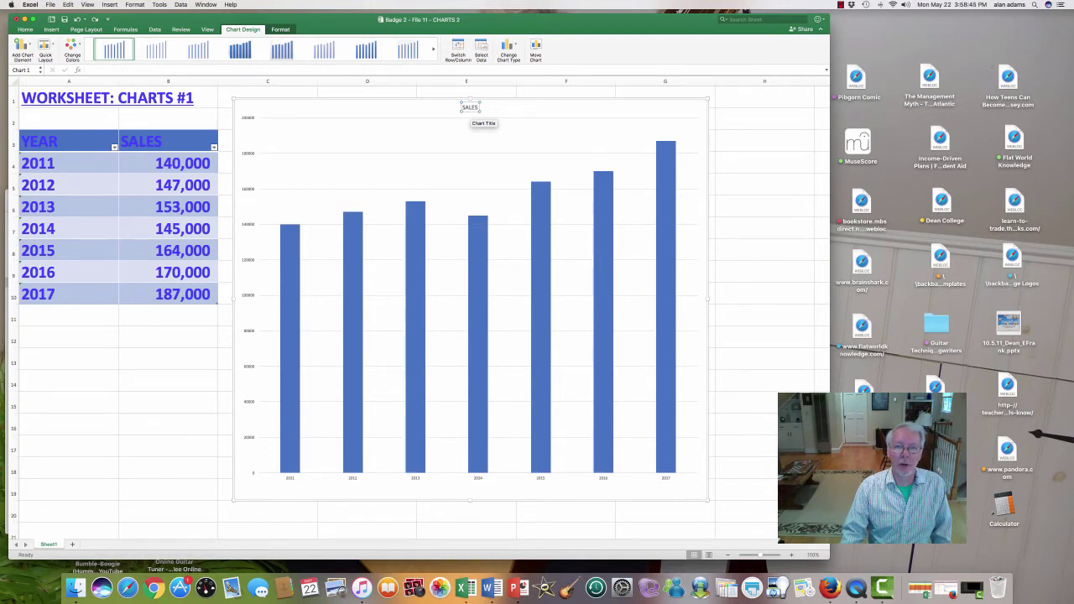
Format the chart title SALES with a red font colour, Bold Italic style and size 22
right_click(470, 108)
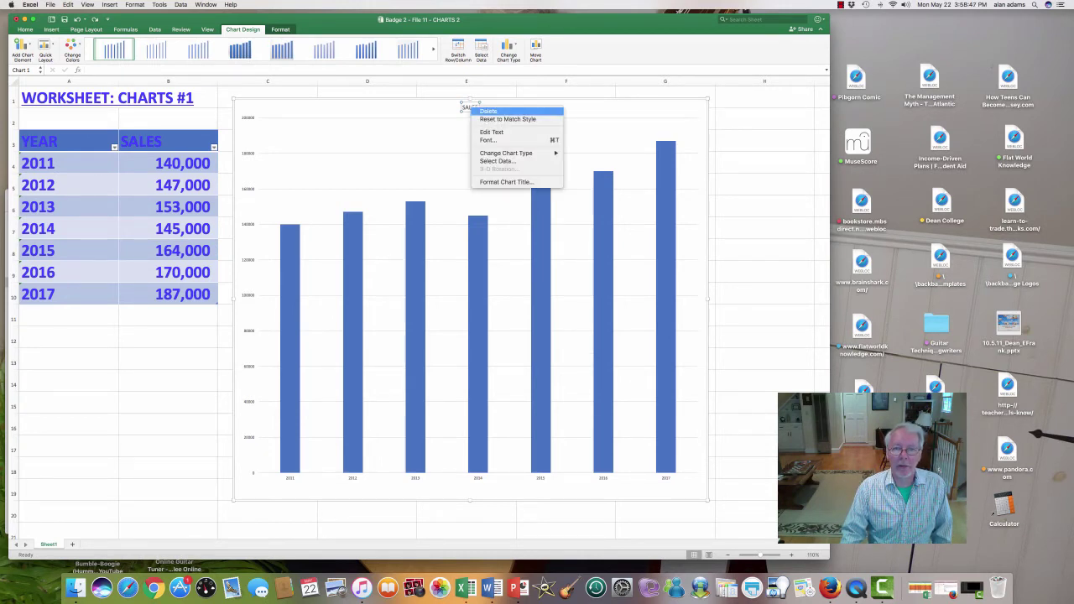
left_click(492, 139)
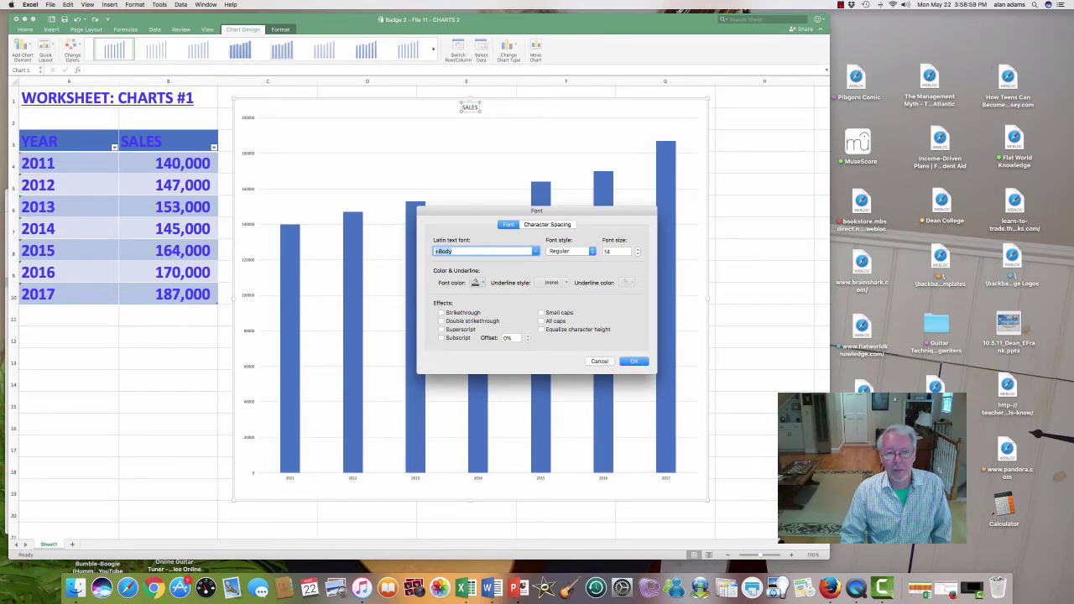
left_click(478, 283)
left_click(484, 377)
left_click(571, 251)
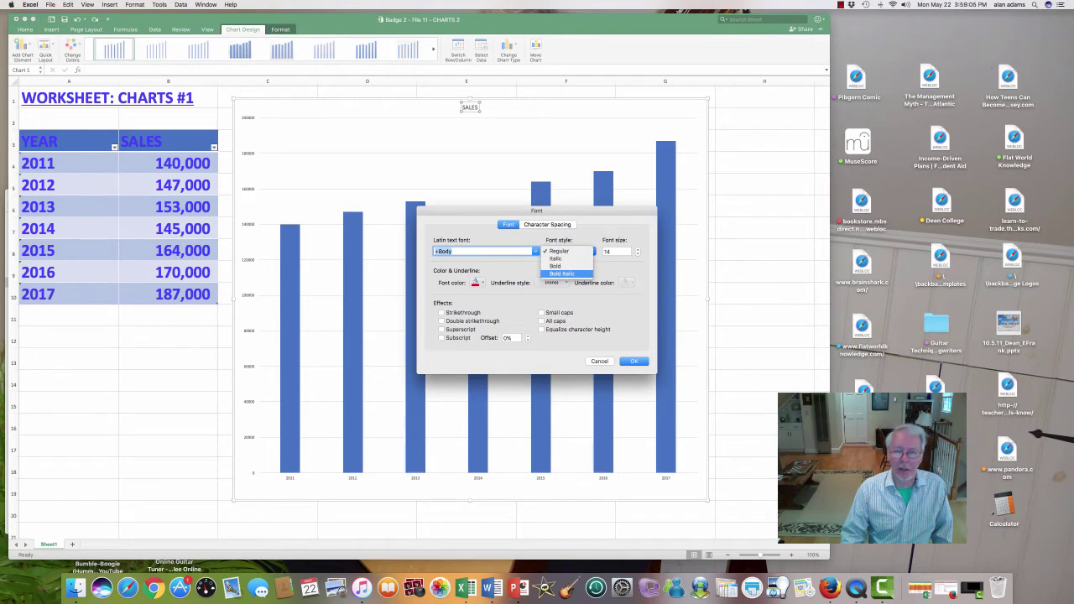
left_click(562, 274)
double_click(616, 252)
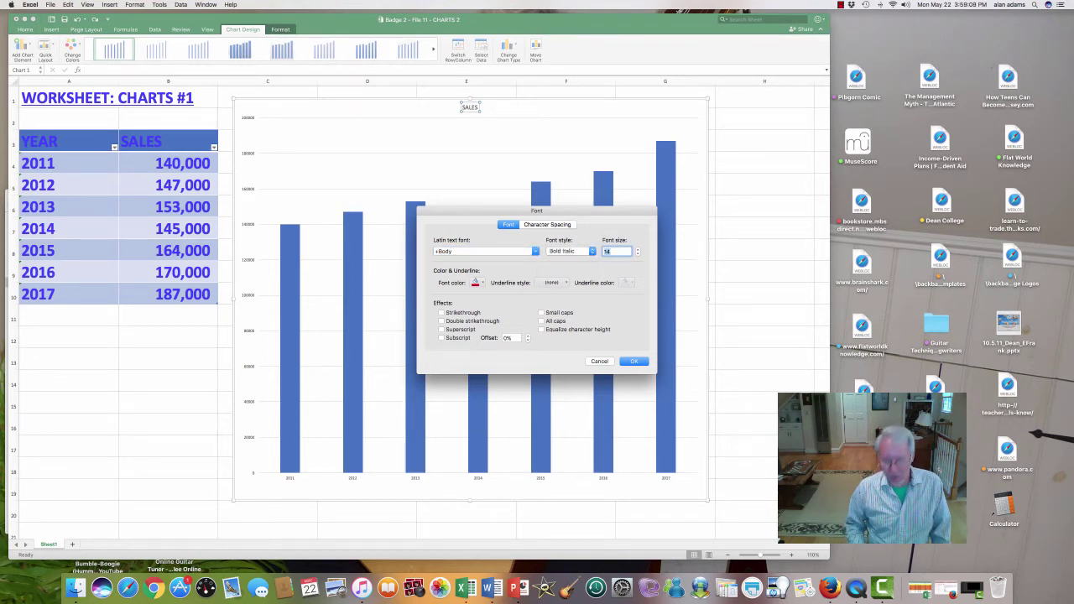
type("22")
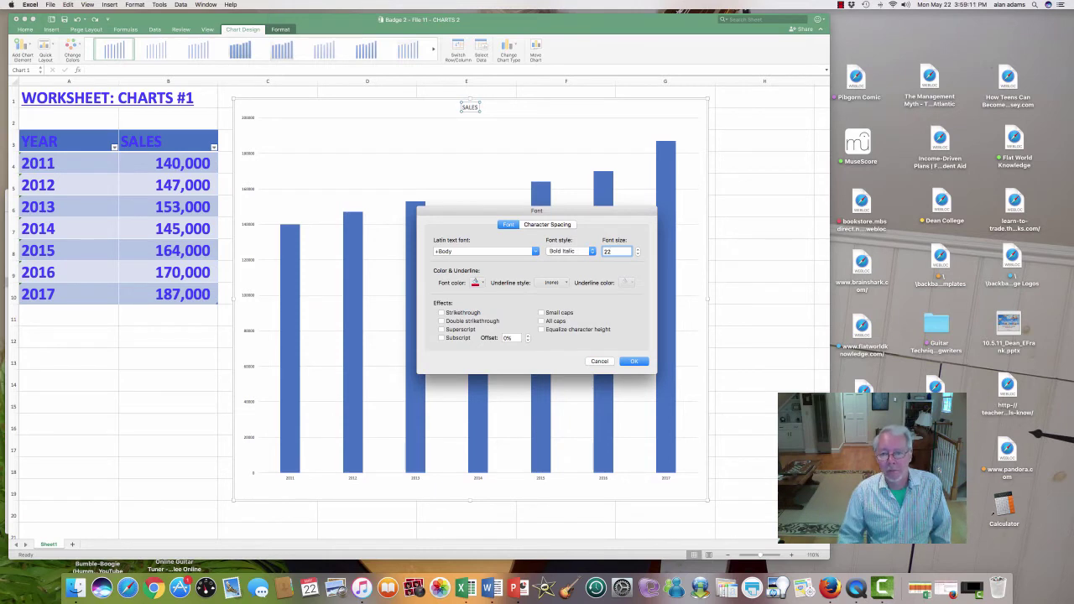
left_click(634, 362)
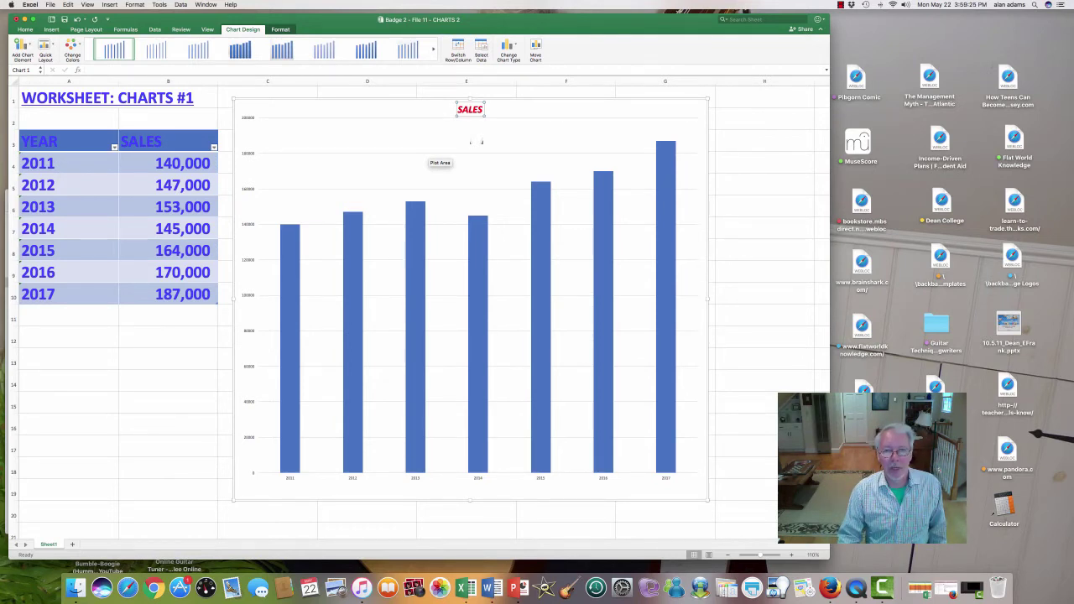
Add data labels to the chart's columns in the Outside End position
left_click(437, 150)
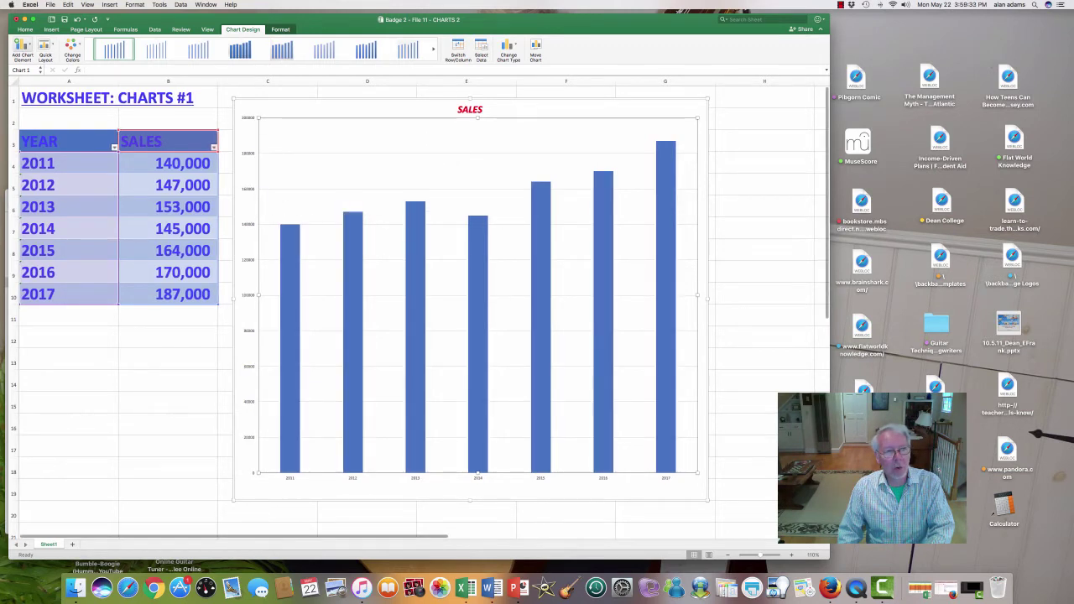
left_click(22, 48)
mouse_move(51, 89)
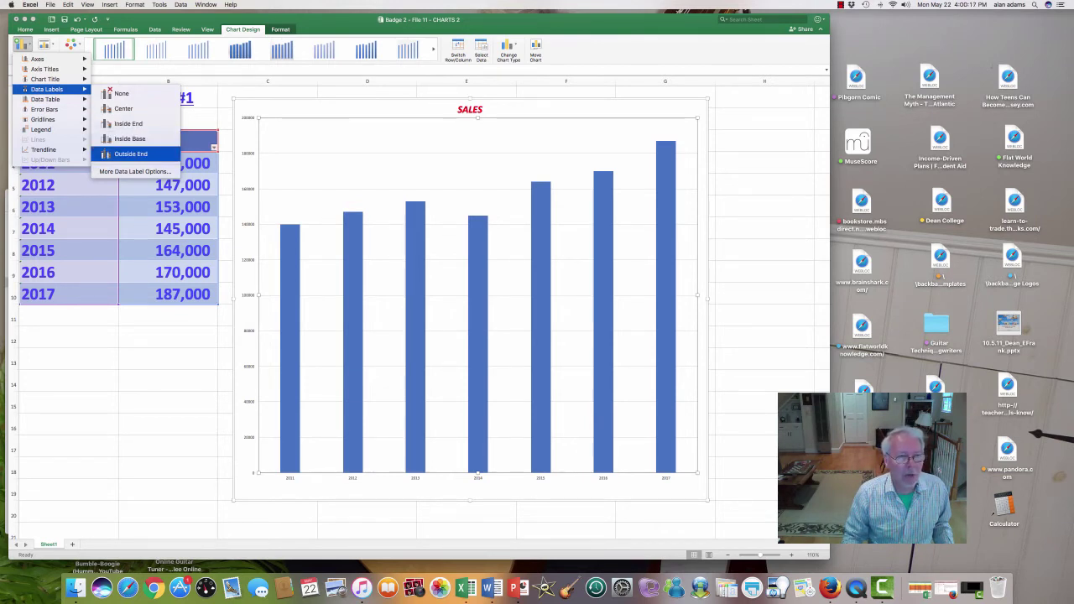
left_click(130, 153)
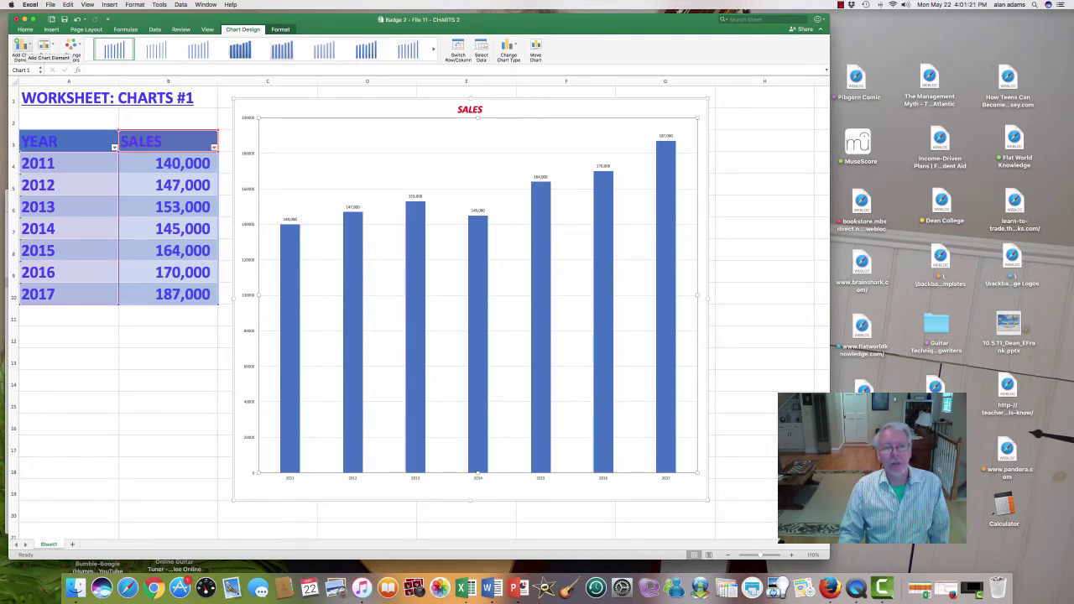
Try to add primary major vertical gridlines to the chart
left_click(21, 46)
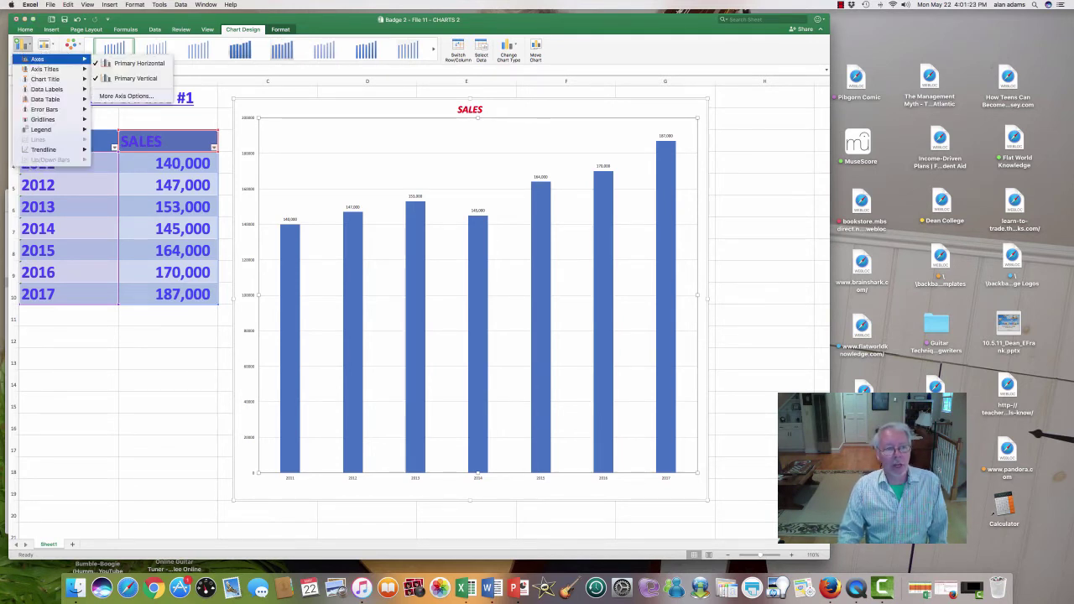
mouse_move(46, 120)
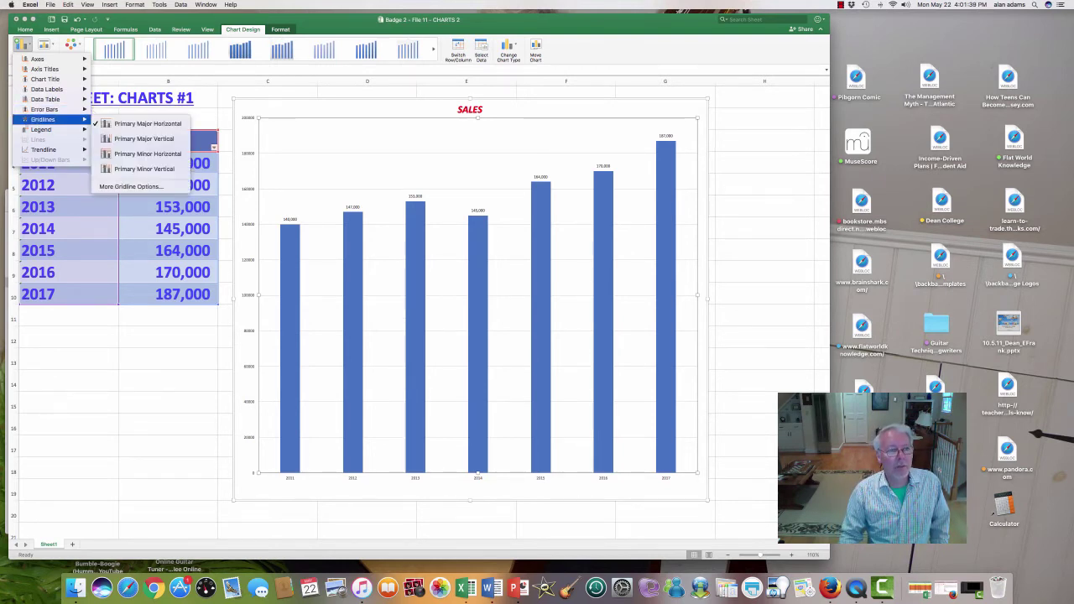
left_click(143, 138)
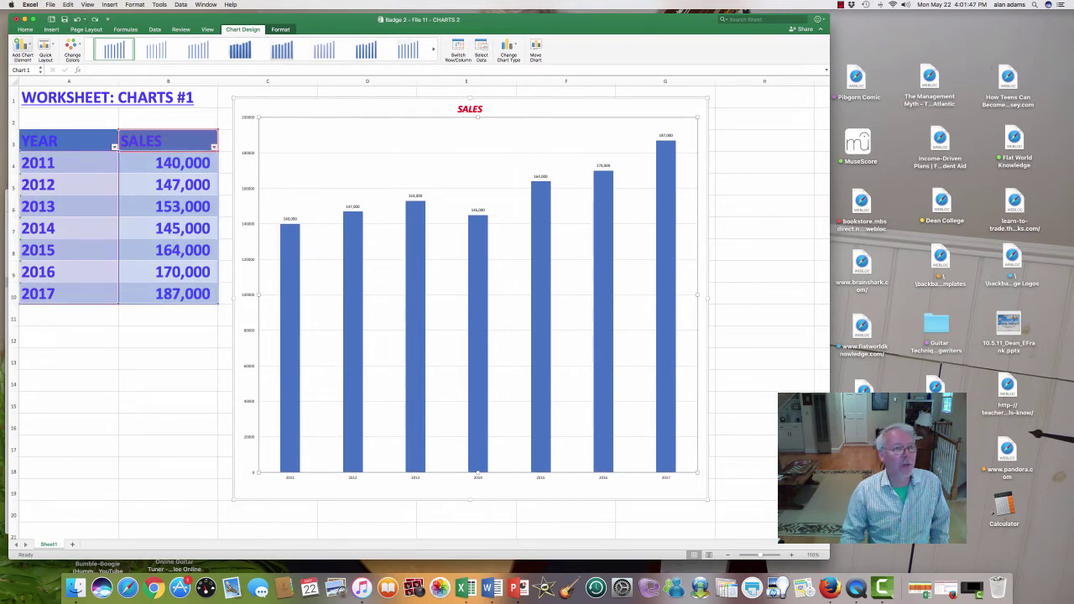
Open the formatting options for the chart's major gridlines and set their line colour to red
left_click(22, 48)
mouse_move(46, 120)
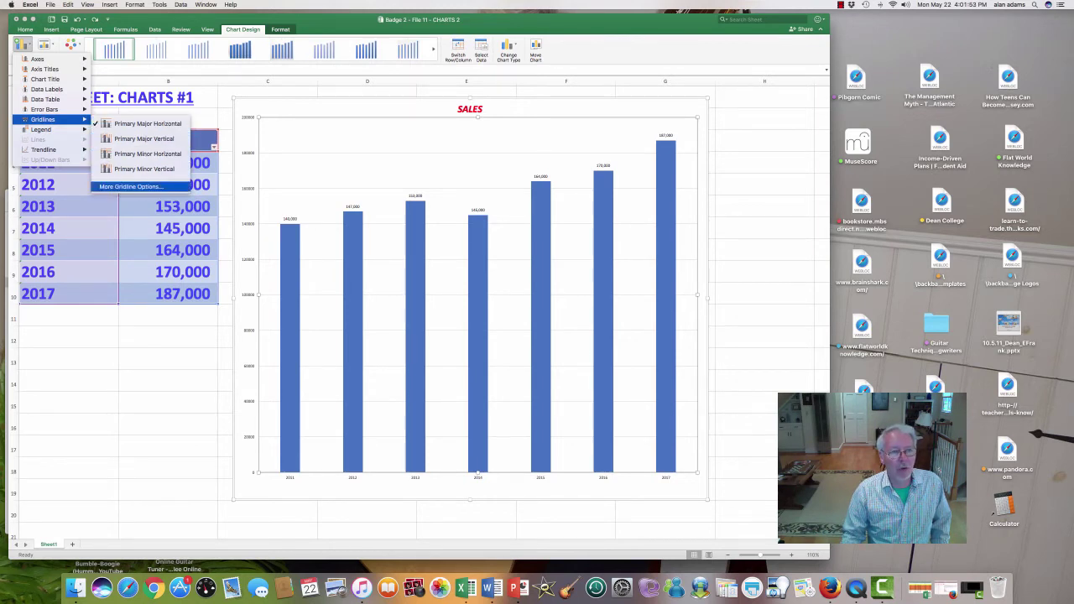
left_click(131, 187)
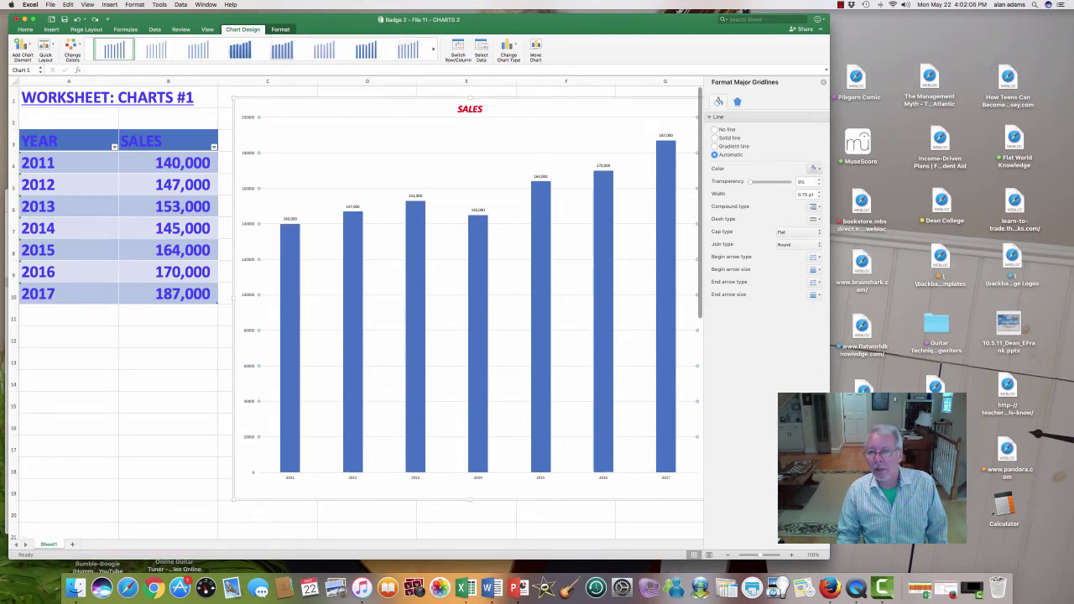
left_click(814, 168)
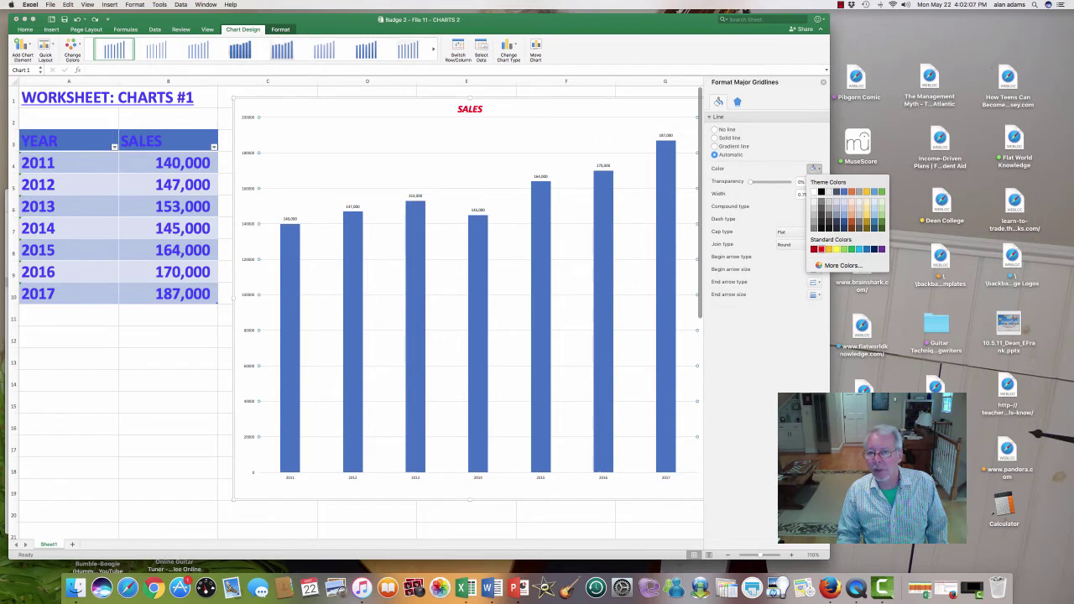
left_click(821, 249)
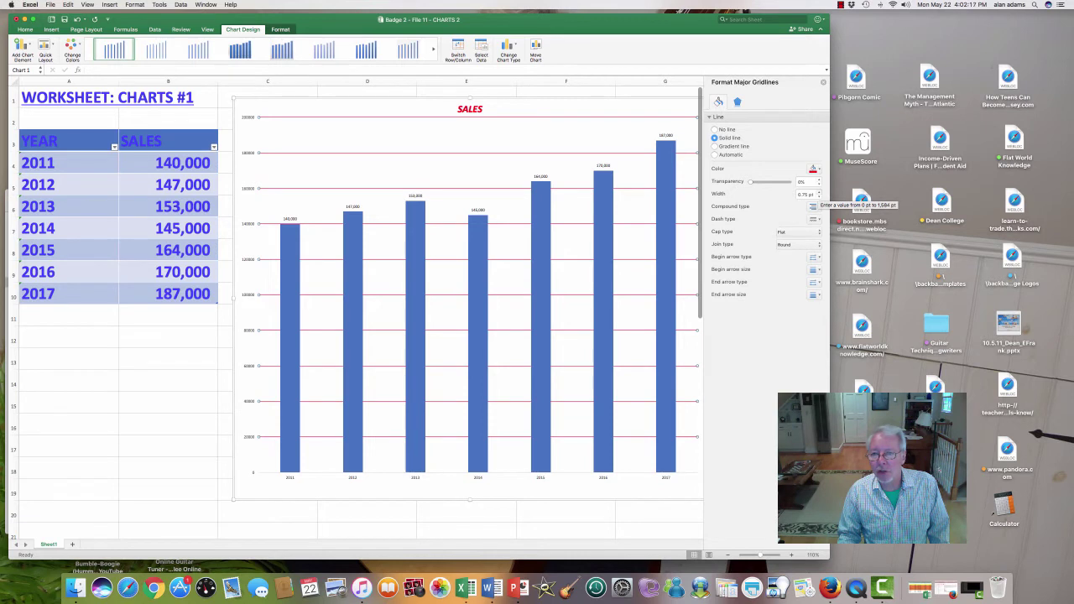
Set the line width of the chart's major gridlines to 1.75 pt
left_click(811, 194)
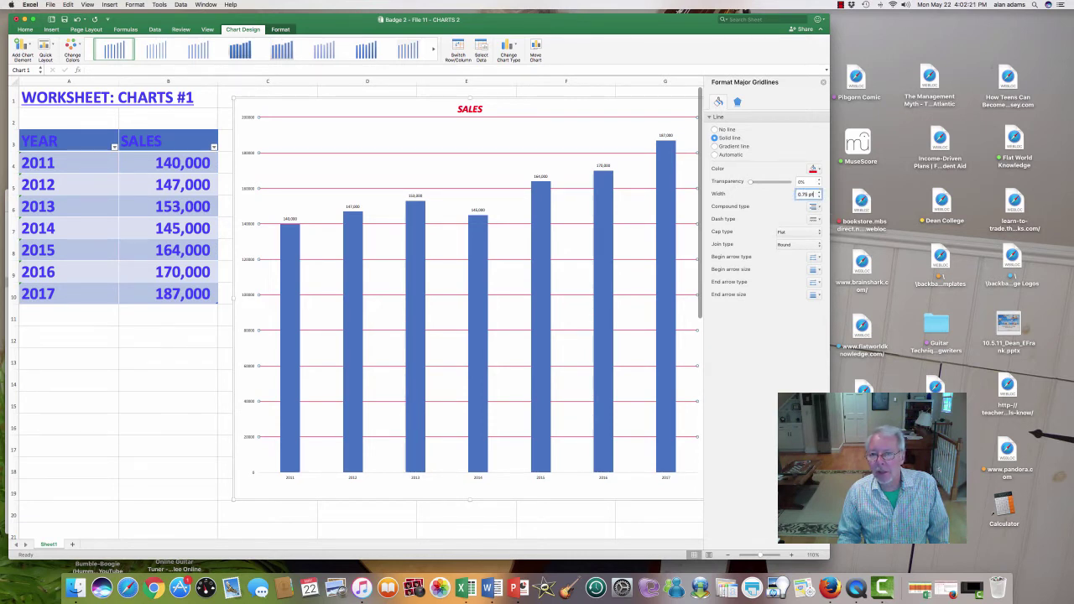
key("BackSpace")
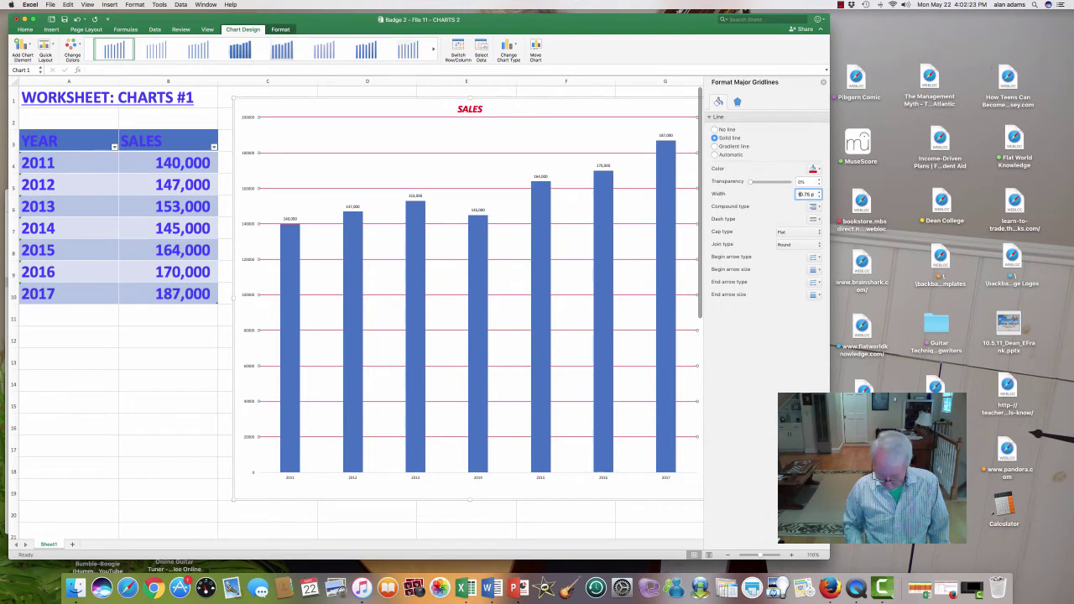
type("1")
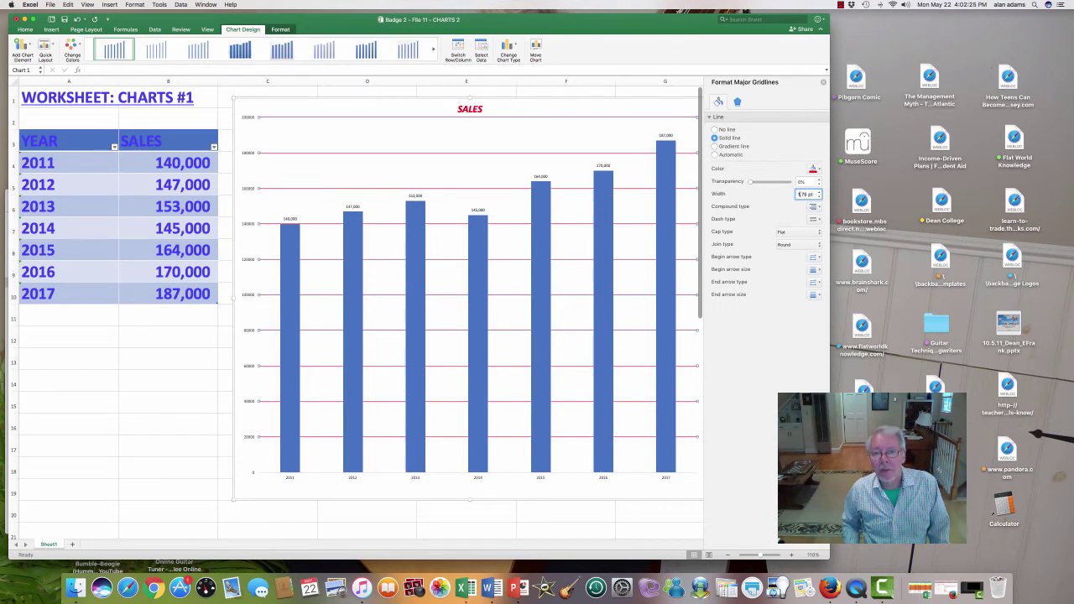
key("Return")
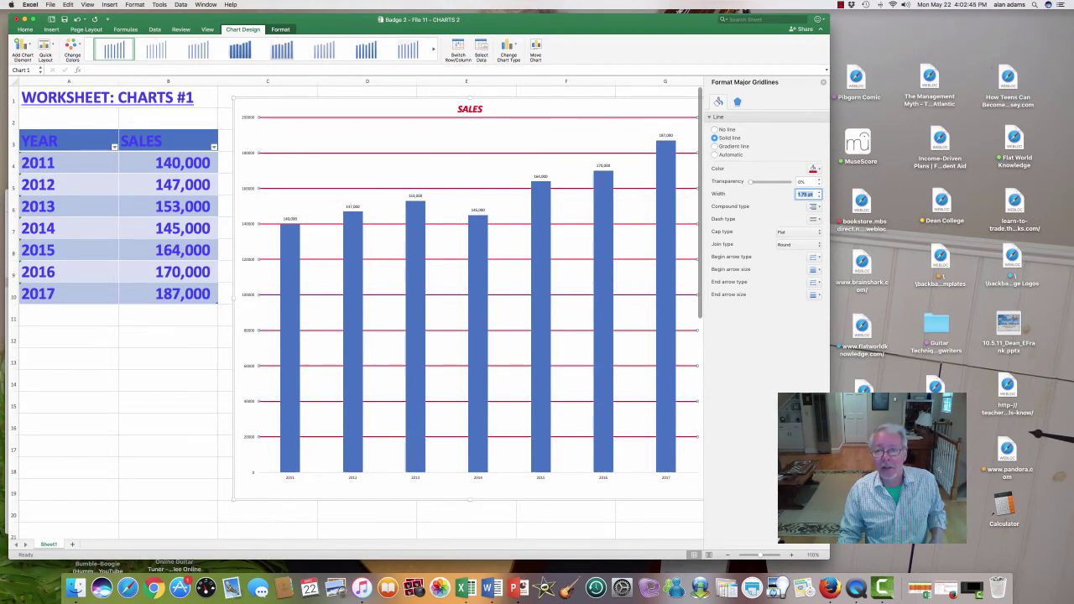
Set the major gridlines' transparency to about 64% and close their formatting options
left_click_drag(752, 182, 763, 182)
mouse_move(772, 183)
left_mouse_down()
mouse_move(788, 182)
mouse_move(779, 182)
left_mouse_up()
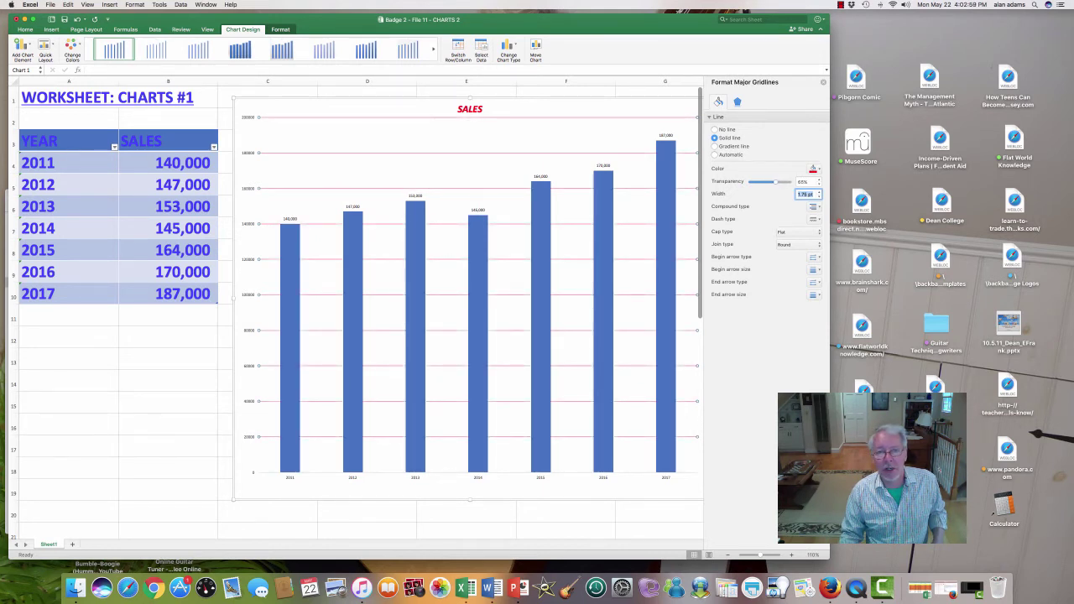
left_click_drag(776, 181, 776, 182)
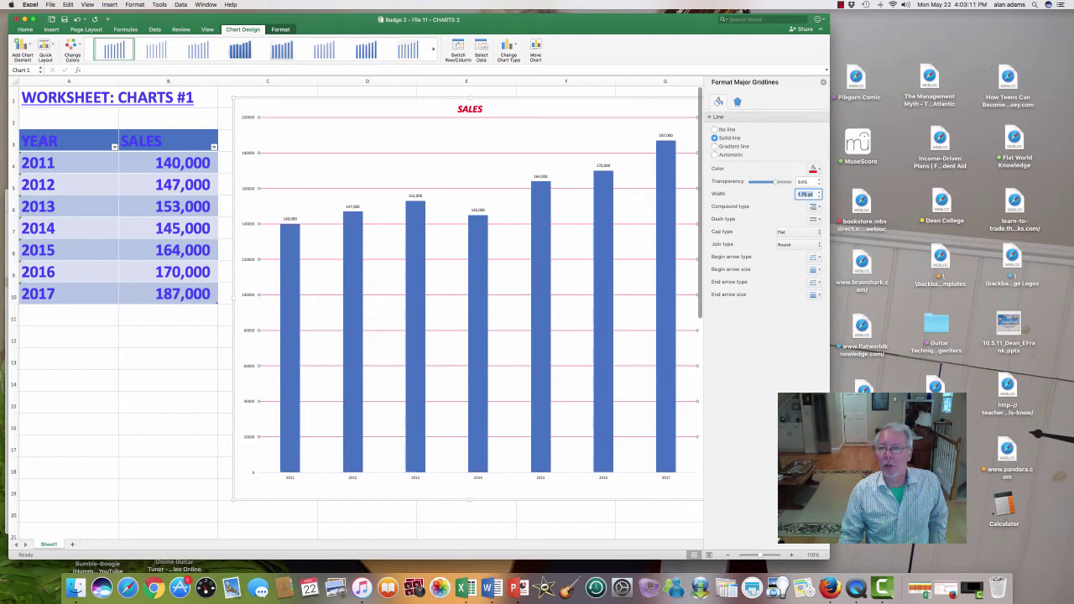
left_click(824, 82)
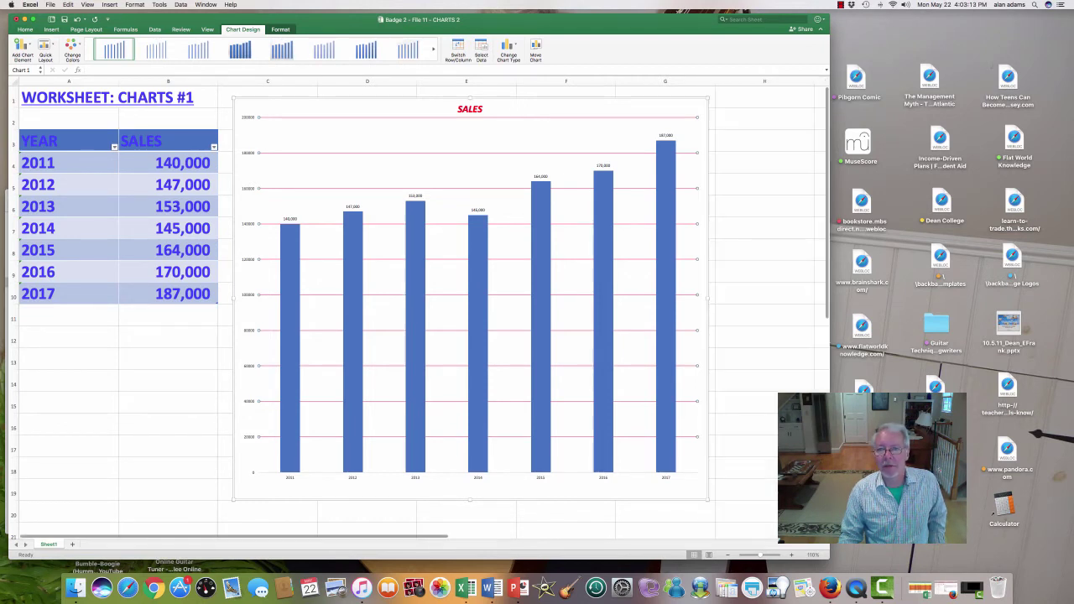
Undo the transparency, width and red colour changes made to the major gridlines
left_click(77, 19)
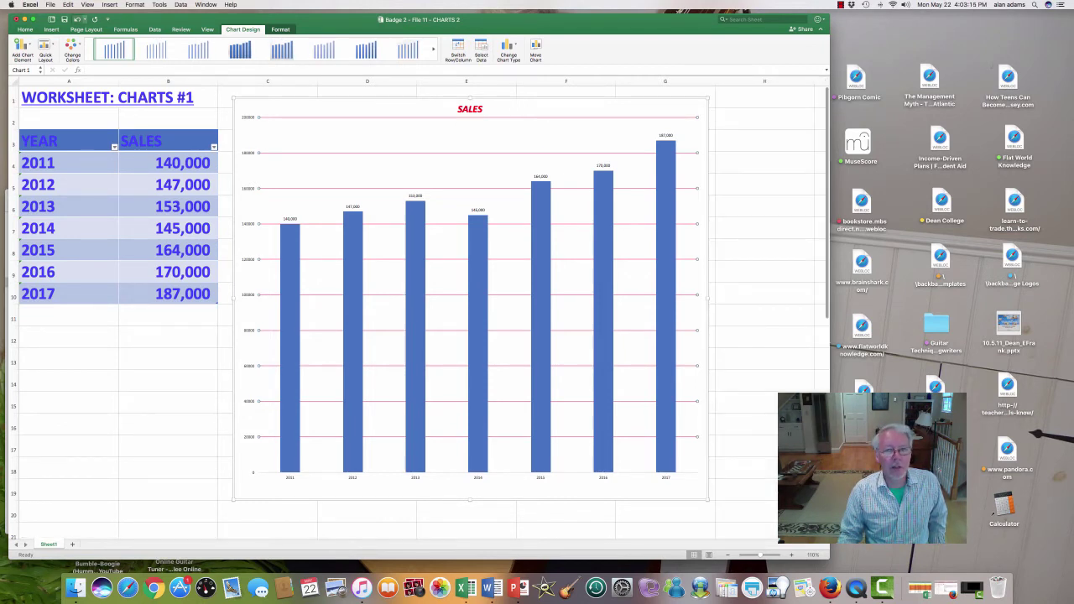
left_click(76, 19)
left_click(77, 19)
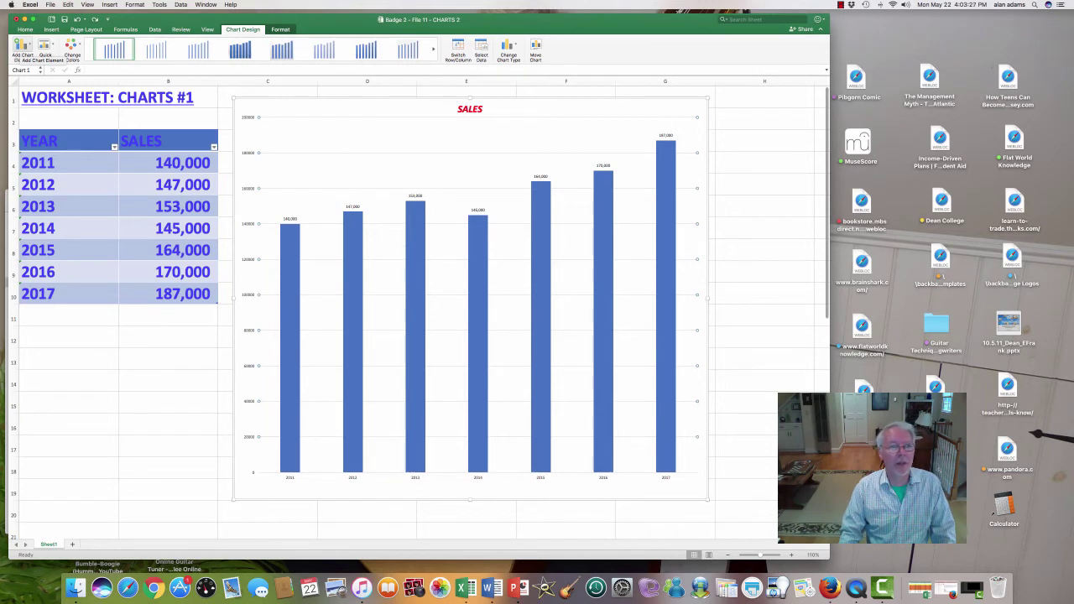
left_click(22, 46)
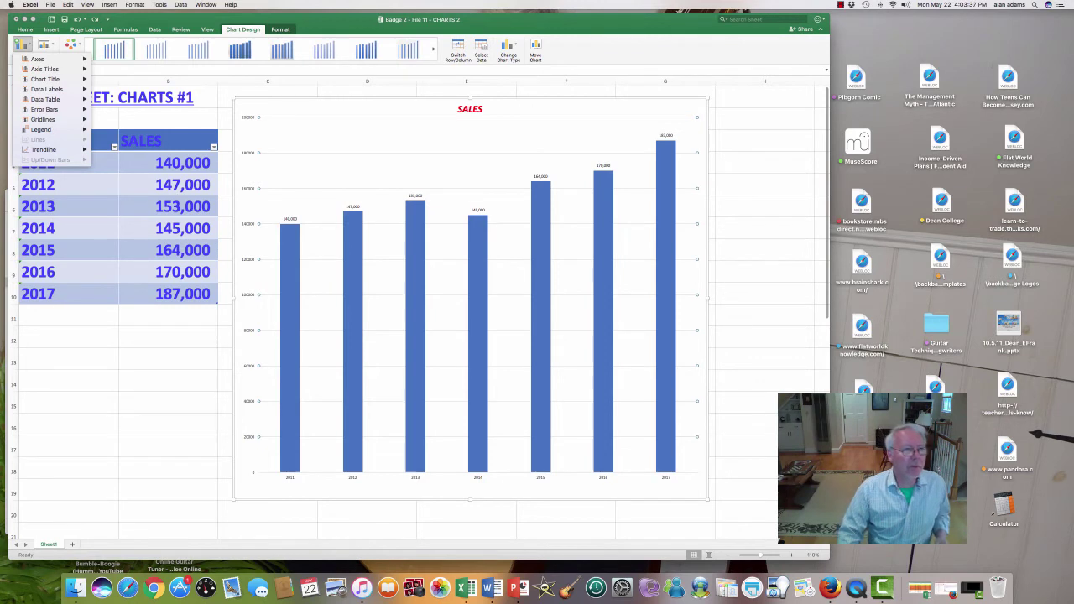
key("Escape")
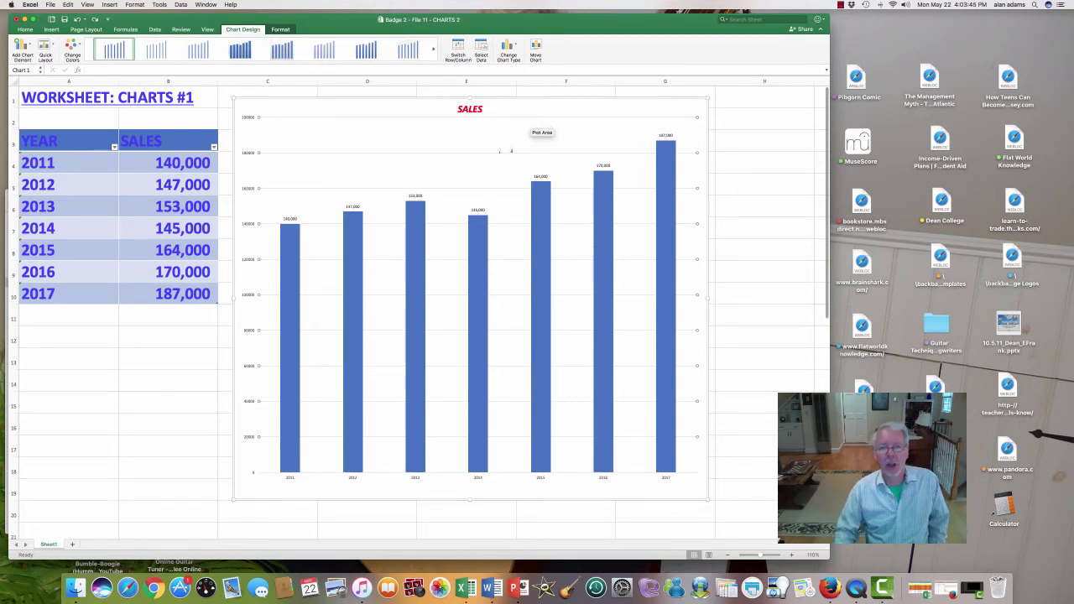
Move the chart to the right so it starts in column D, leaving column C free beside the table
mouse_move(511, 151)
left_mouse_down()
mouse_move(538, 149)
mouse_move(501, 151)
left_mouse_up()
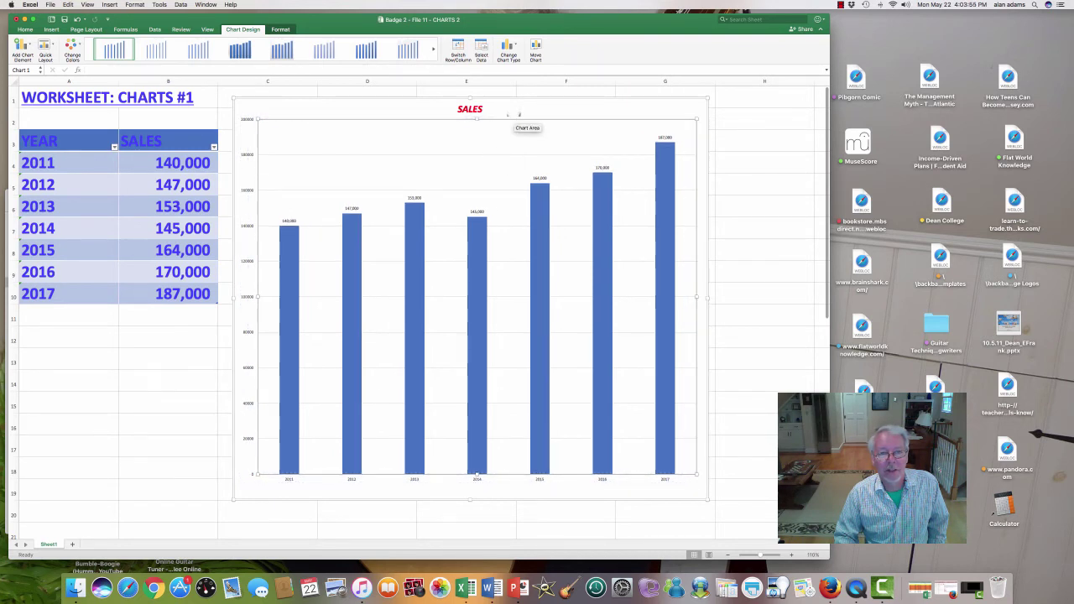
left_click_drag(513, 113, 606, 109)
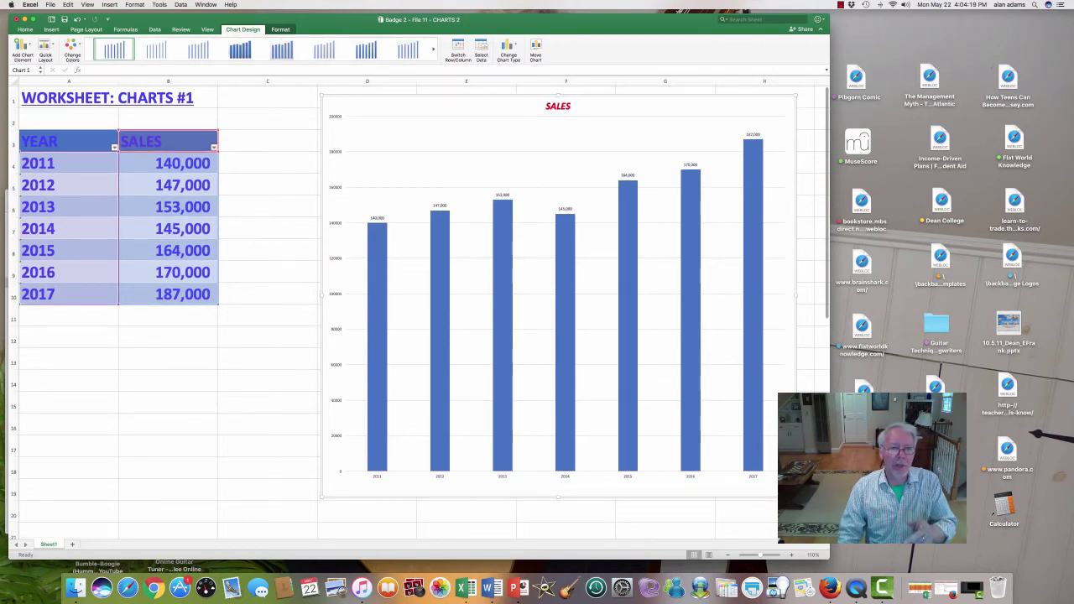
left_click(168, 424)
Add a third table column by entering the heading PROFITS in cell C3
left_click(68, 229)
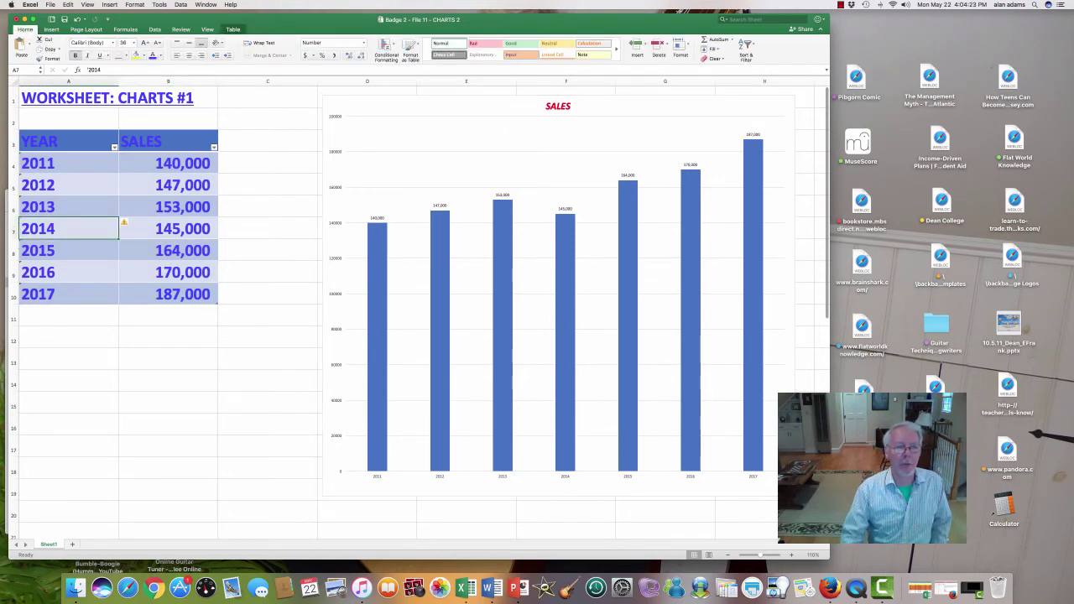
left_click(168, 142)
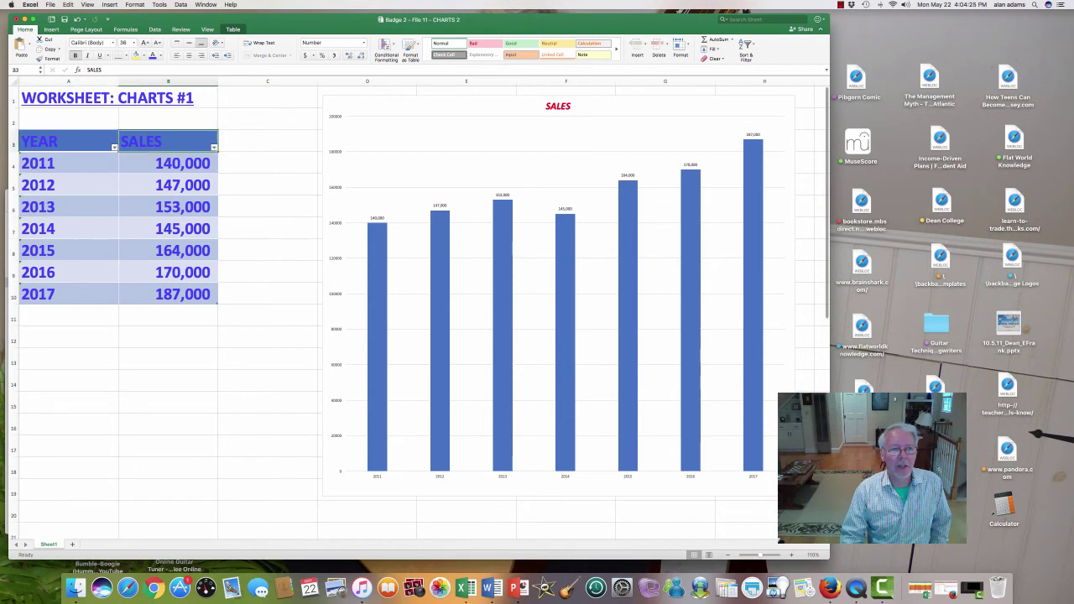
left_click(268, 141)
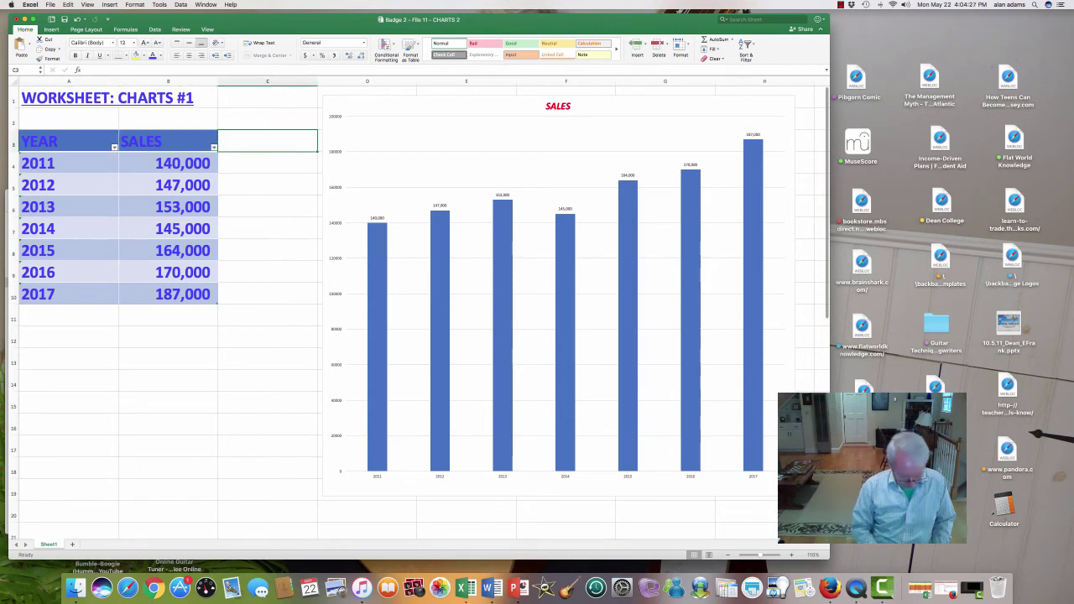
type("PROF")
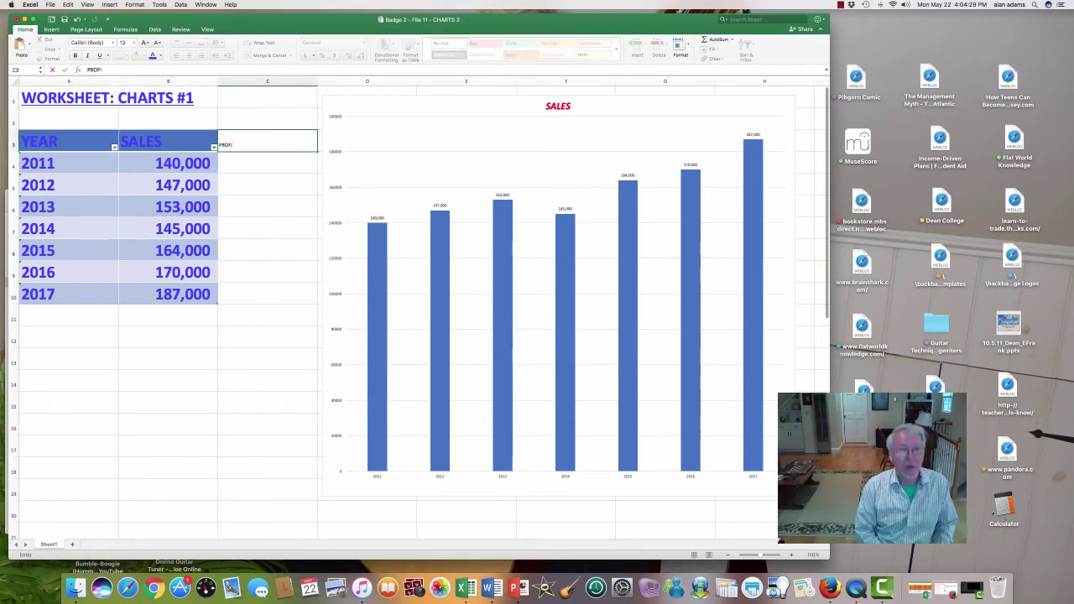
type("ITS")
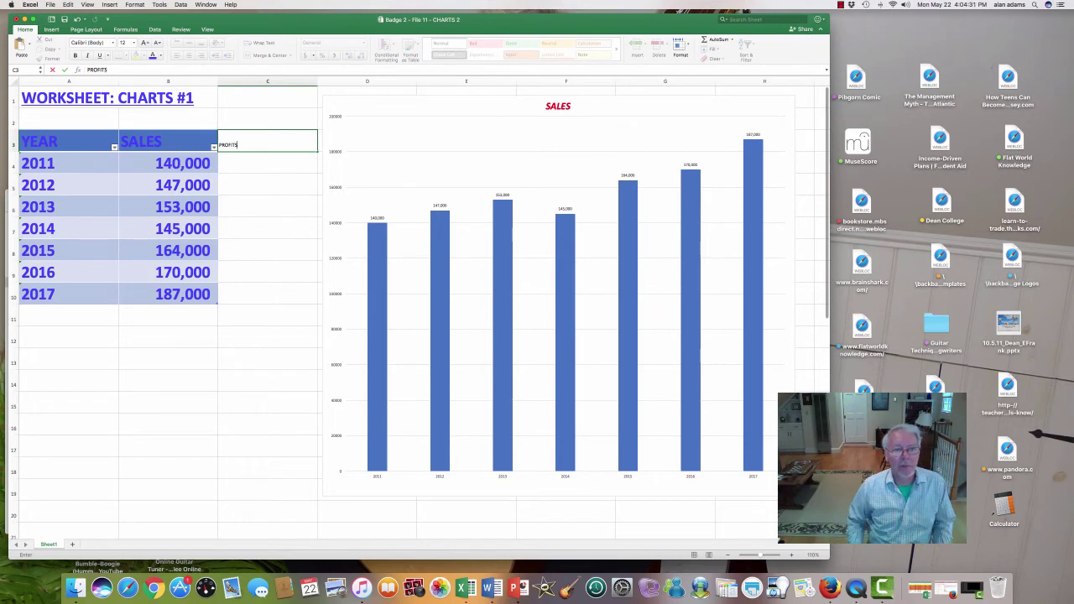
key("Return")
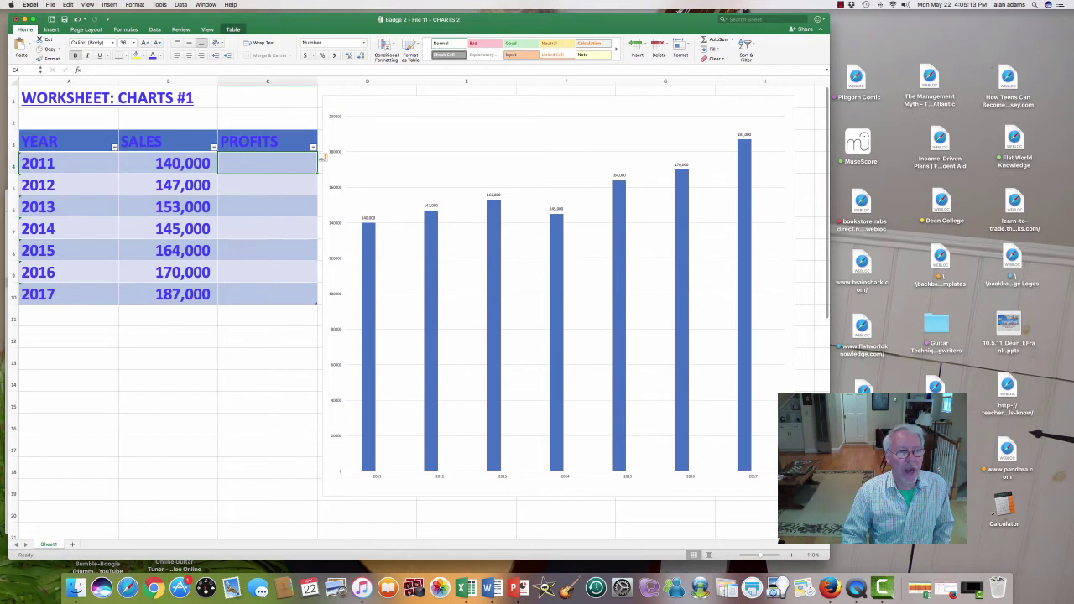
Narrow the YEAR and SALES columns and move the chart further right, away from the PROFITS column
left_click_drag(119, 81, 80, 81)
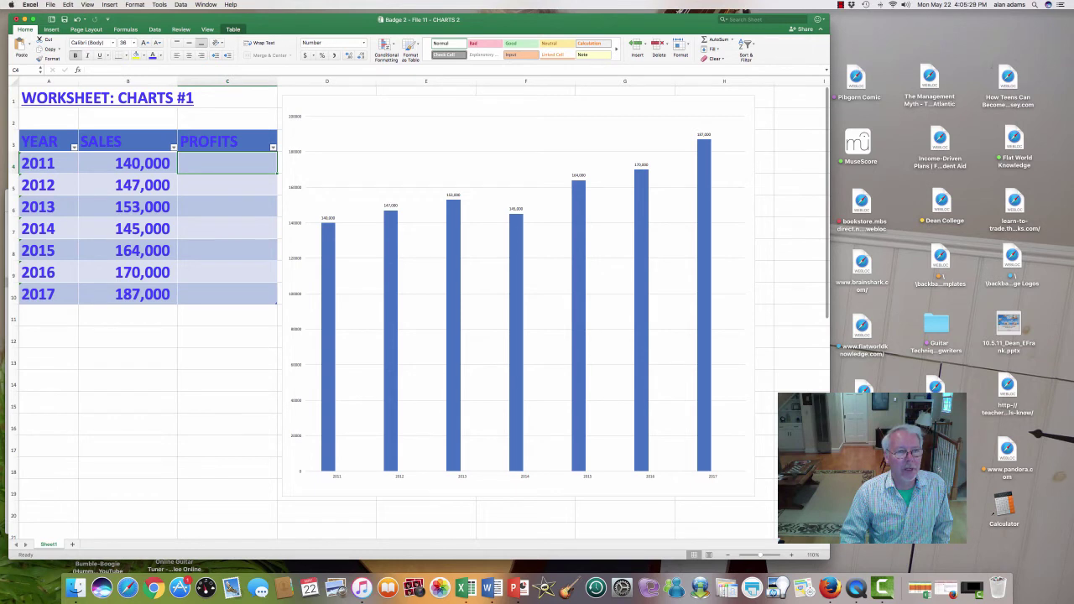
left_click_drag(177, 81, 165, 80)
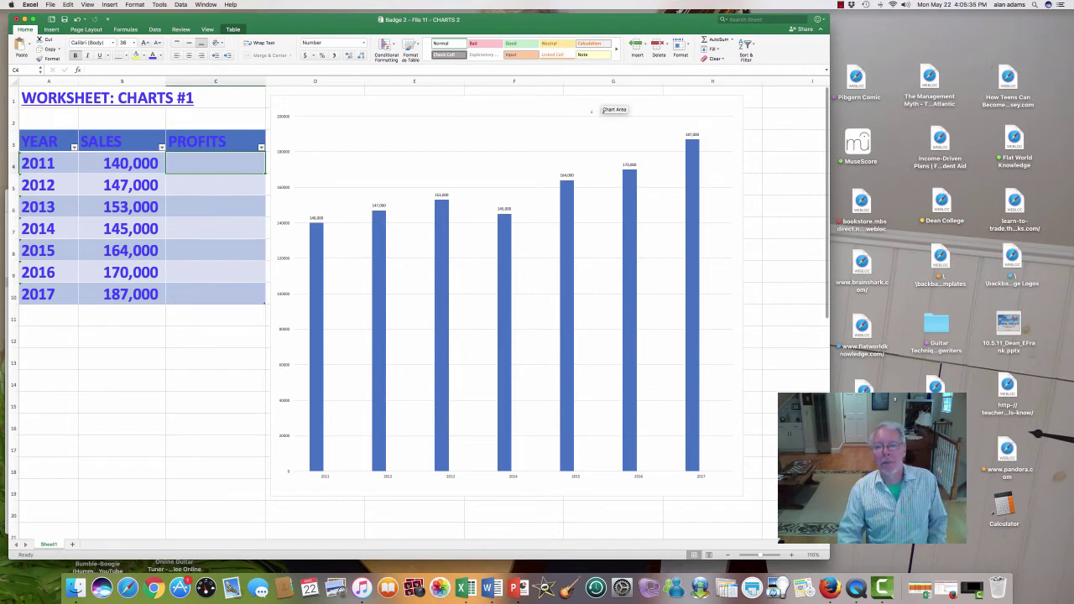
left_click(544, 107)
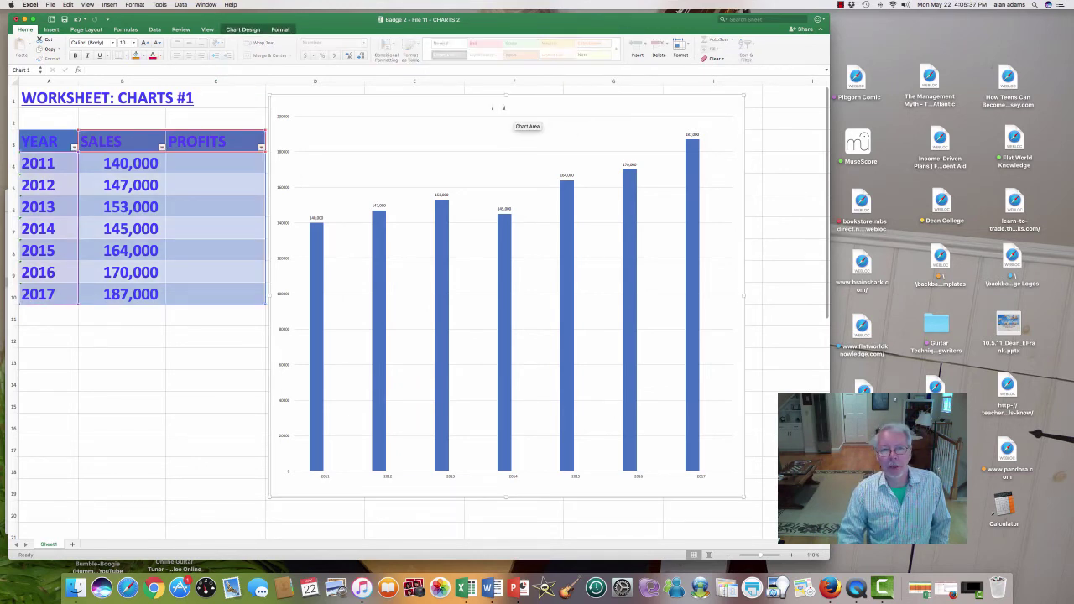
left_click(513, 144)
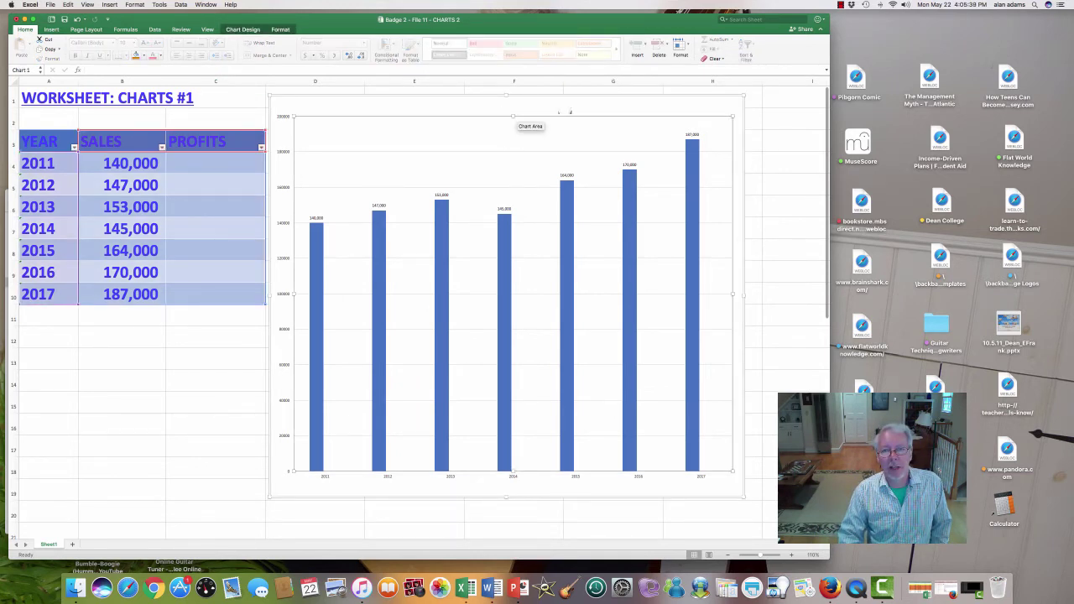
left_click_drag(570, 112, 612, 111)
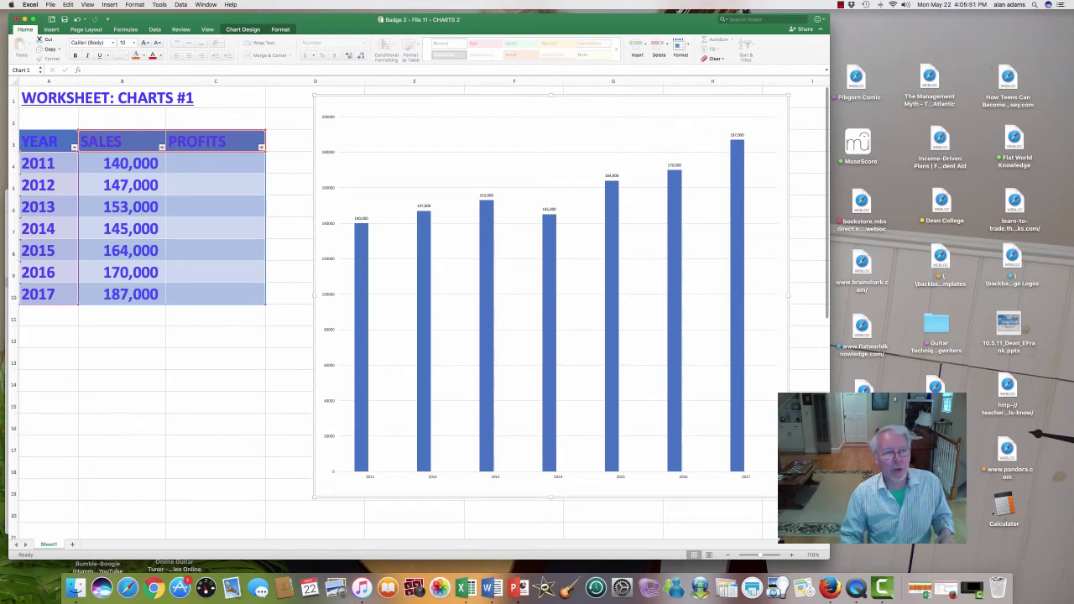
left_click(215, 164)
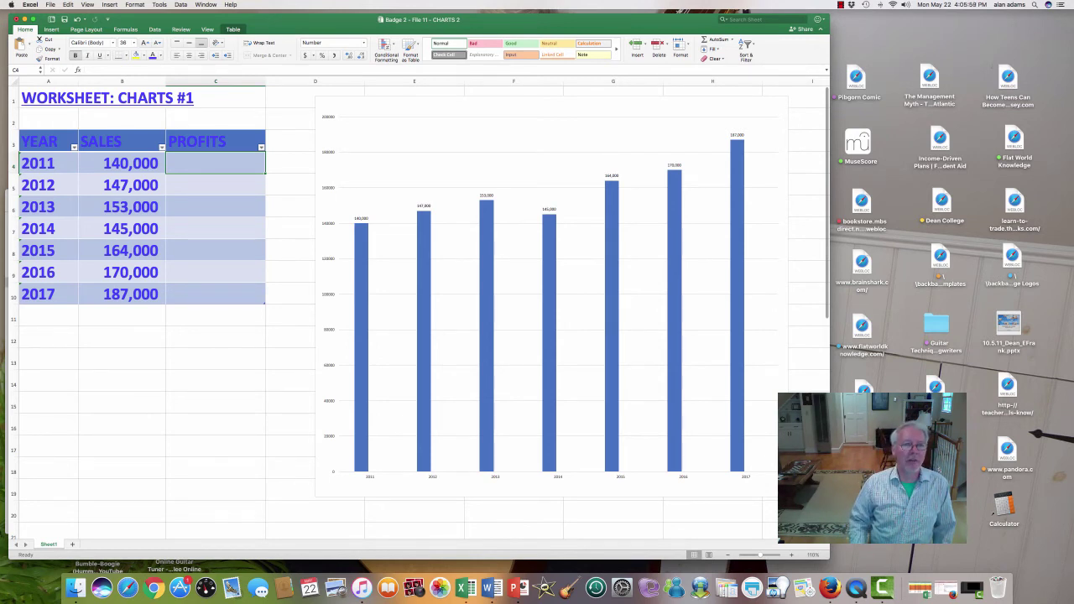
type("+")
key("Left")
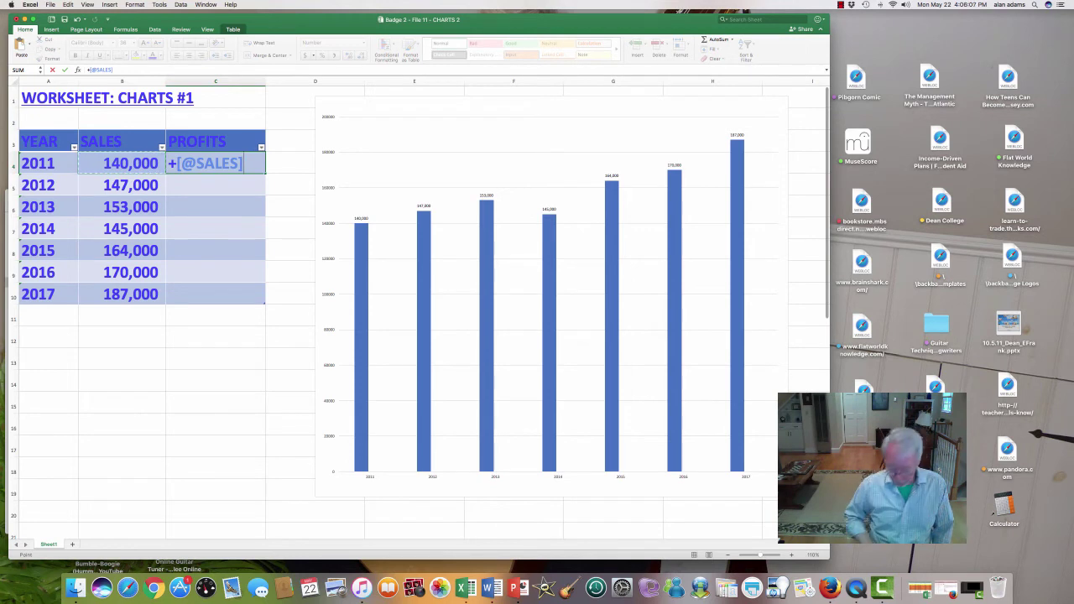
type("*")
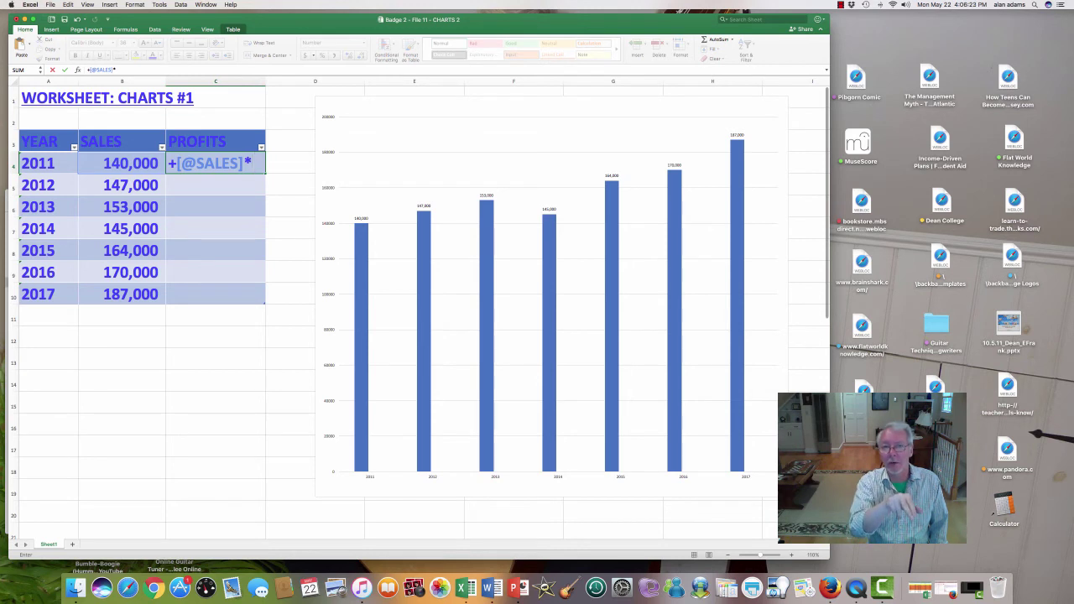
type("25")
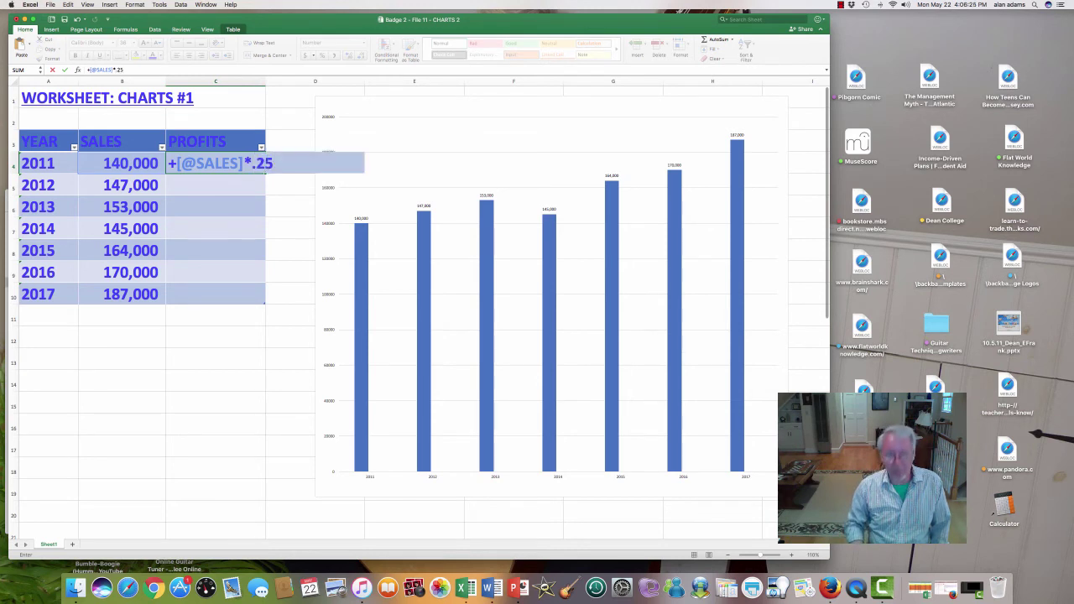
key("Return")
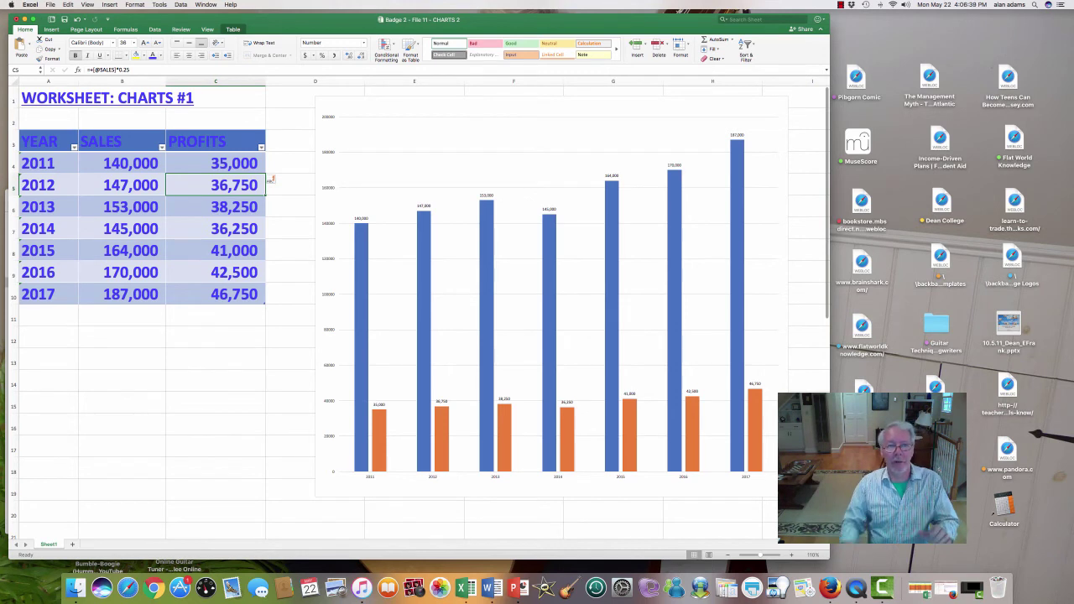
Add a chart title above the sales and profits column chart
left_click(565, 153)
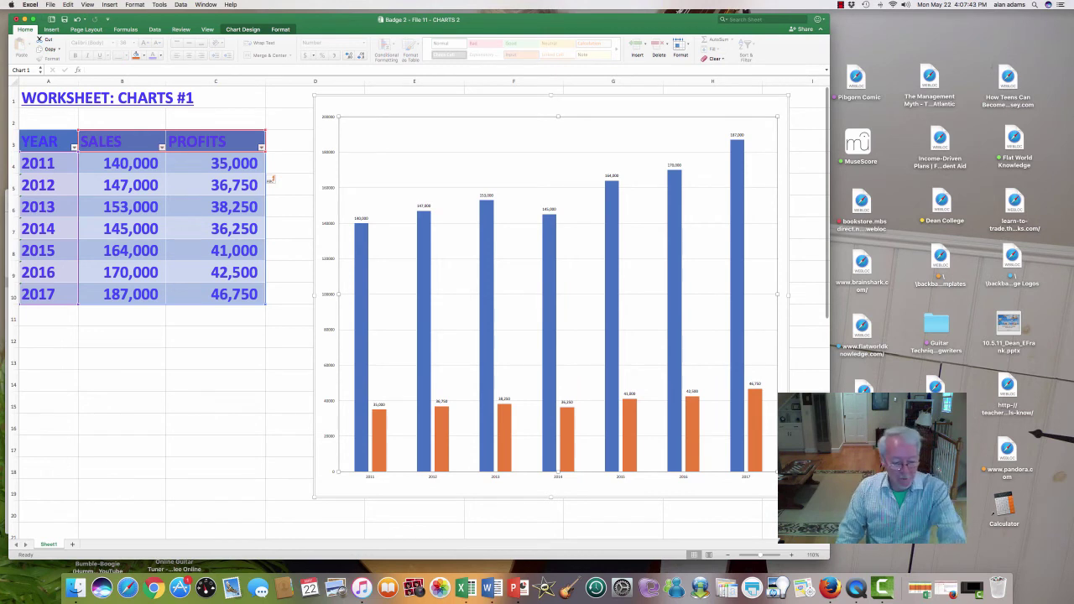
scroll(403, 293, "right", 1)
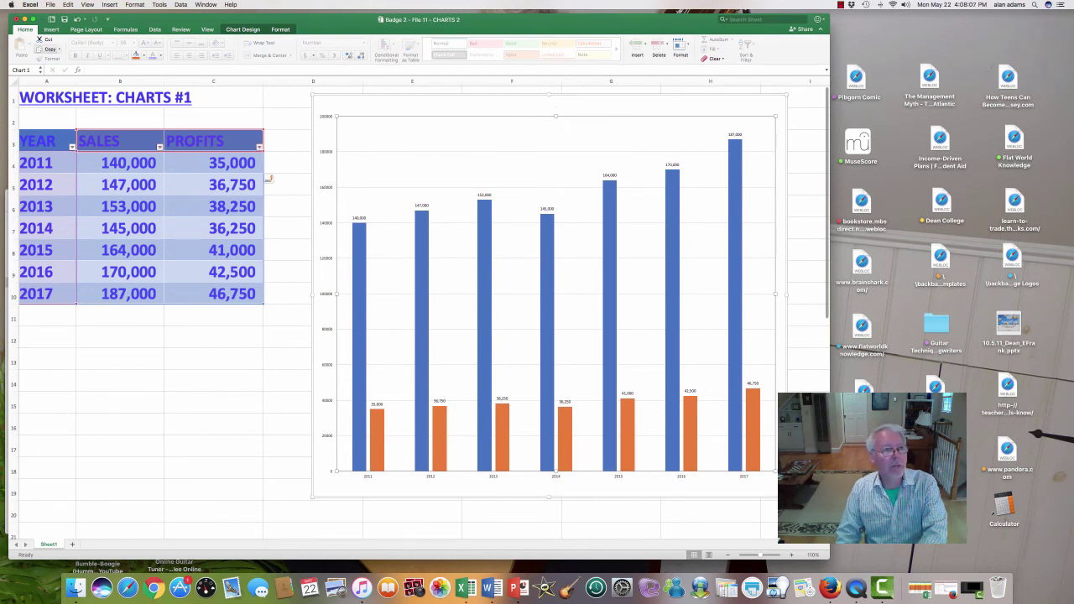
left_click(459, 181)
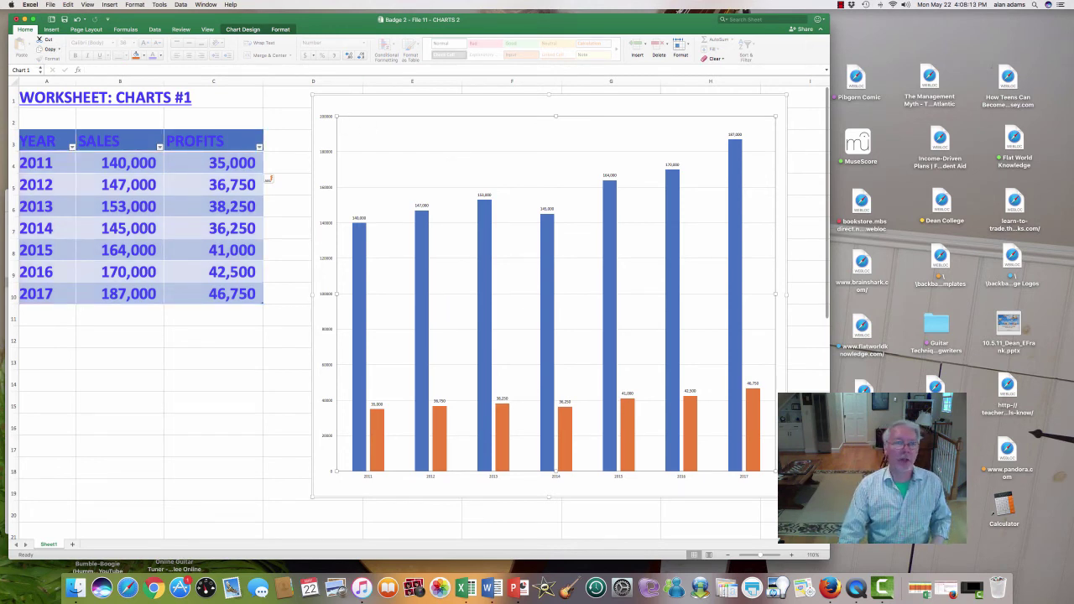
left_click(243, 29)
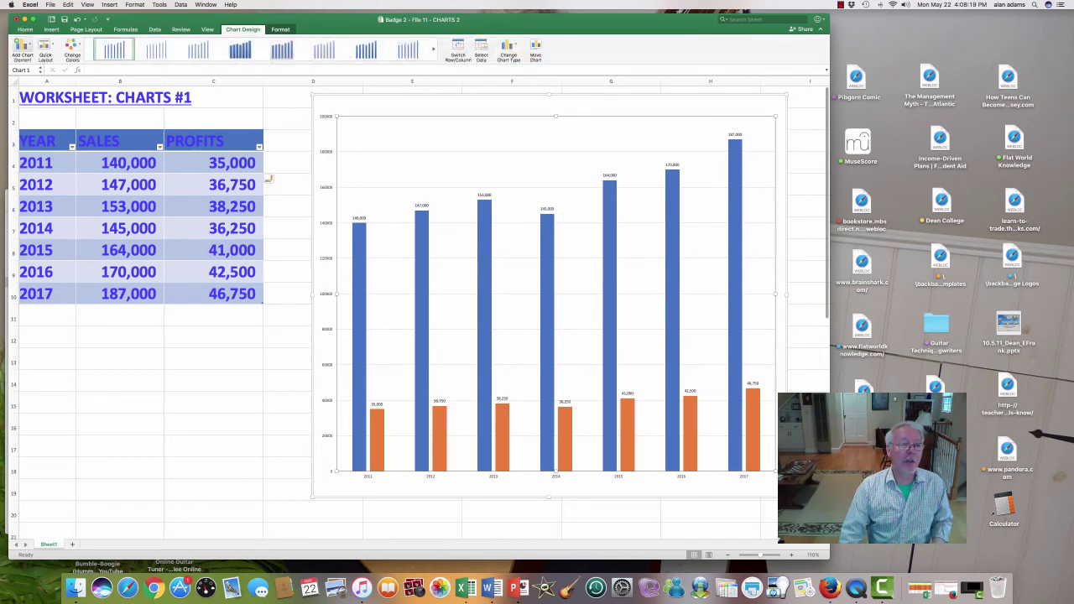
left_click(22, 46)
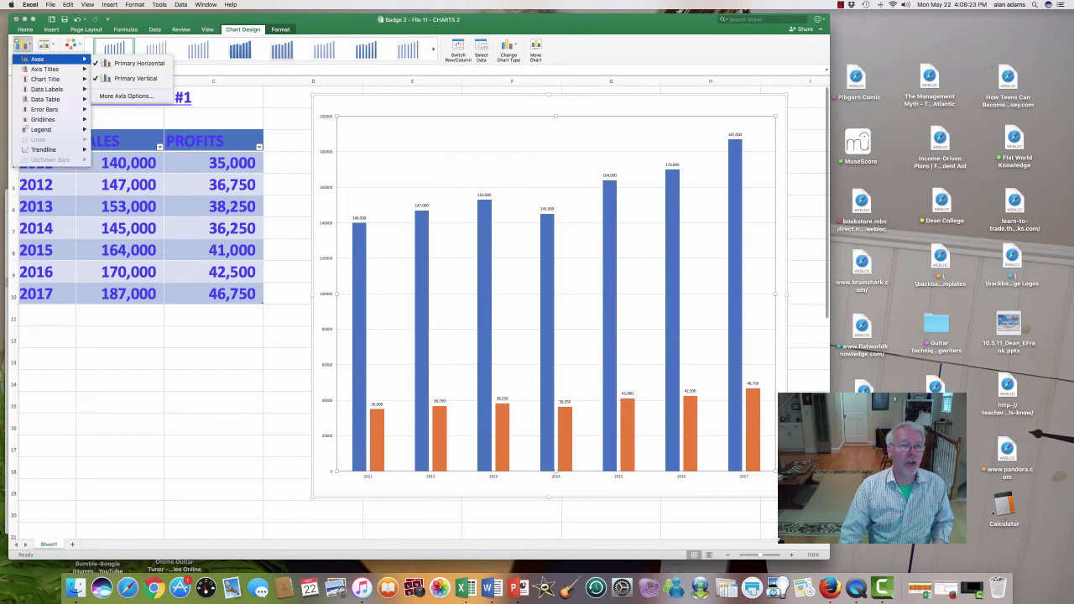
mouse_move(51, 79)
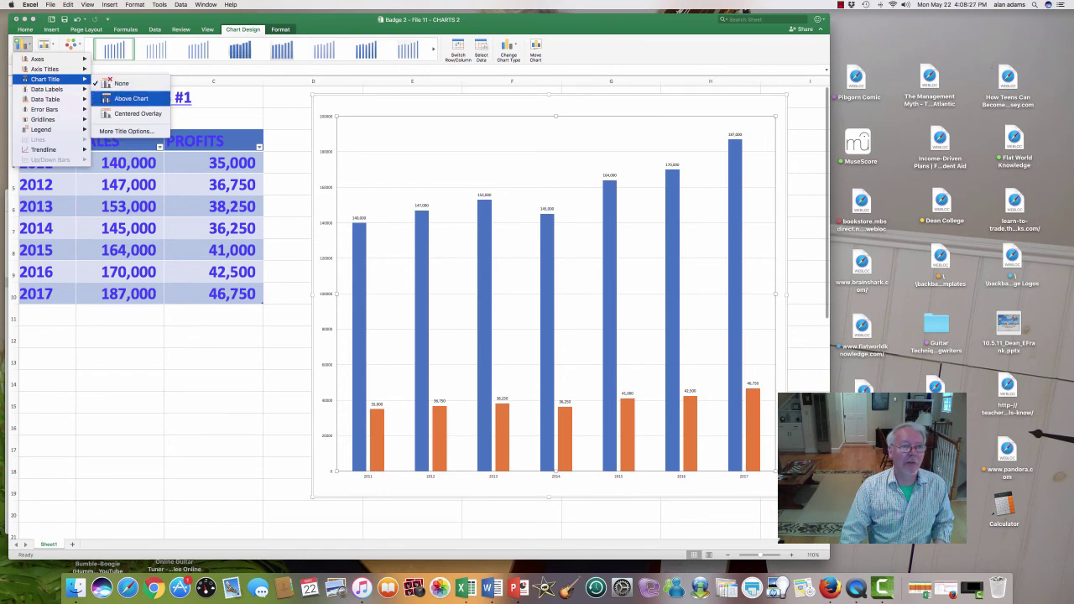
left_click(131, 98)
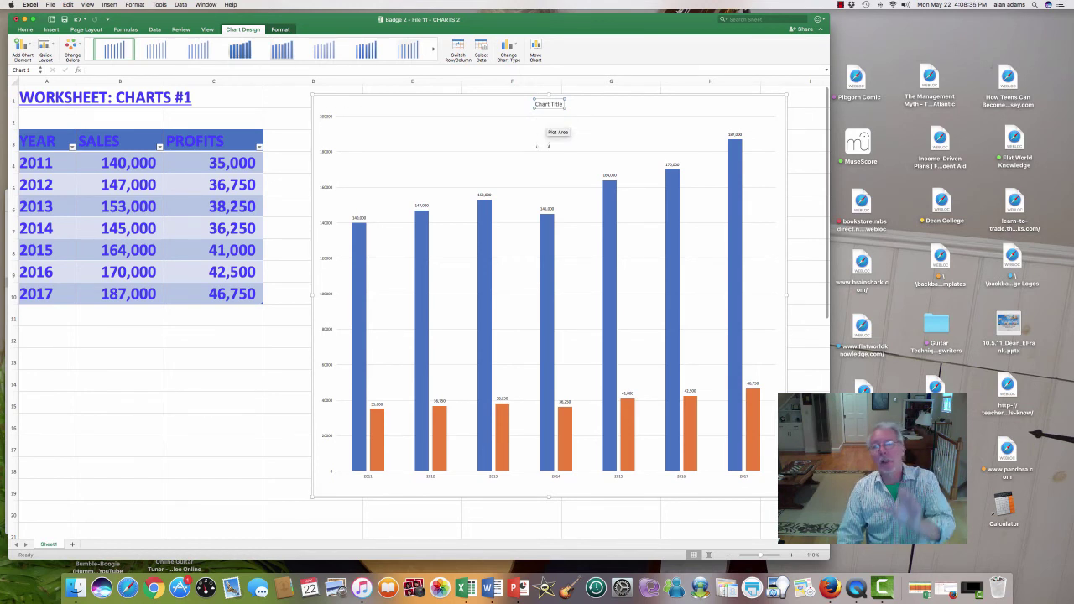
Replace the placeholder chart title text with SALES & PROFITS
triple_click(558, 104)
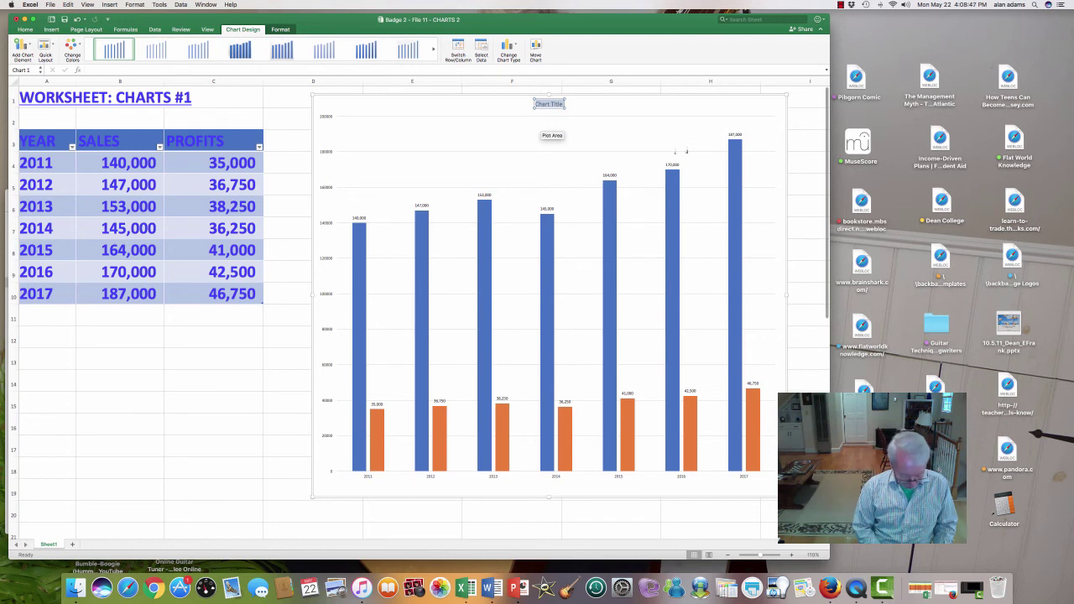
type("SALES &")
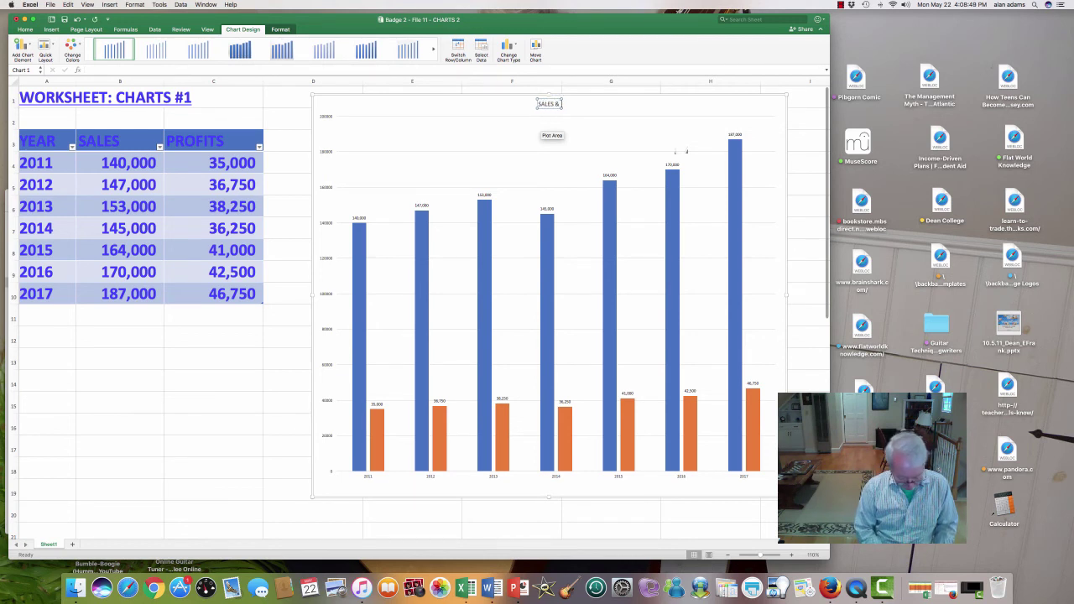
type(" PROFITS")
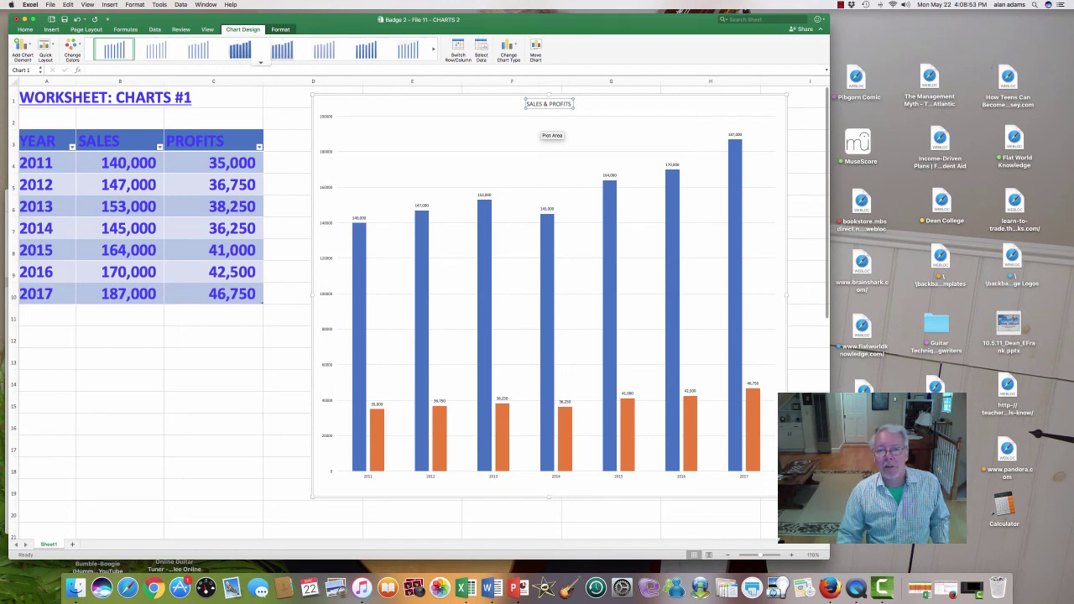
left_click(640, 125)
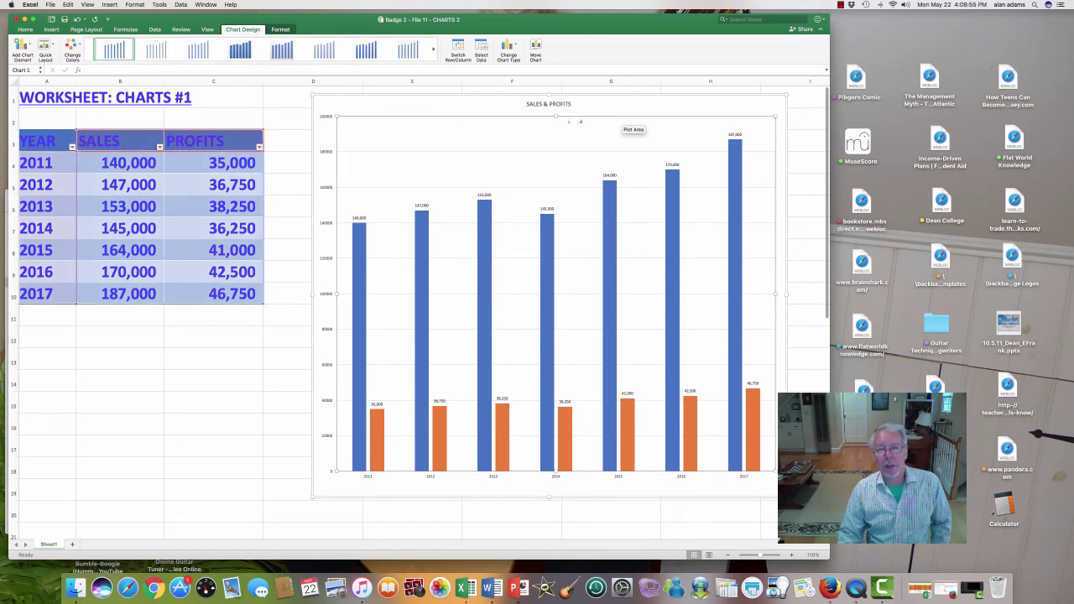
Format the chart title's font as bold italic, size 22, in red
left_click(551, 104)
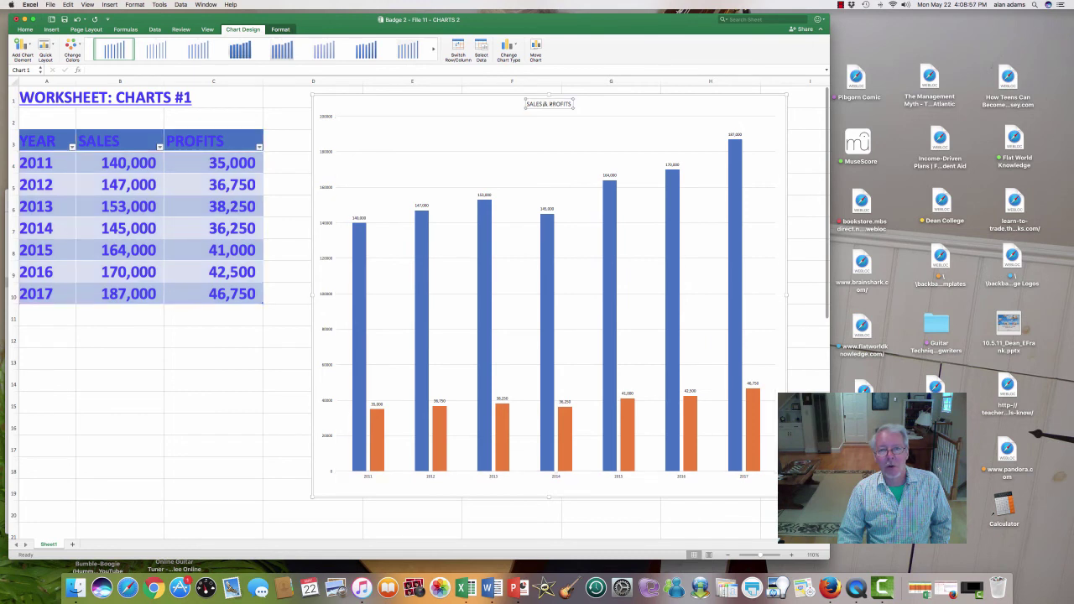
right_click(550, 104)
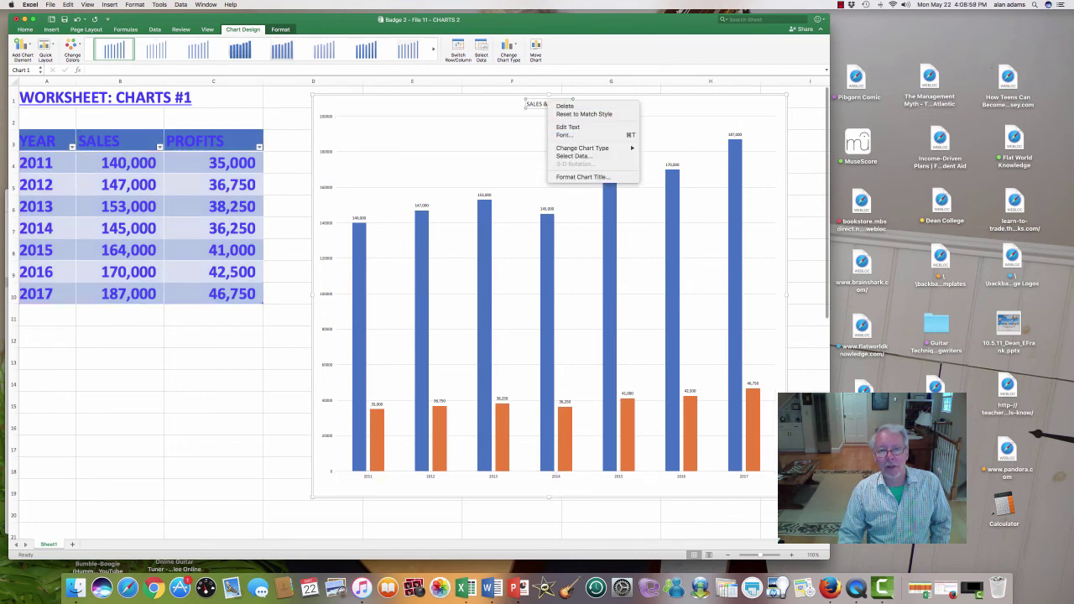
left_click(564, 134)
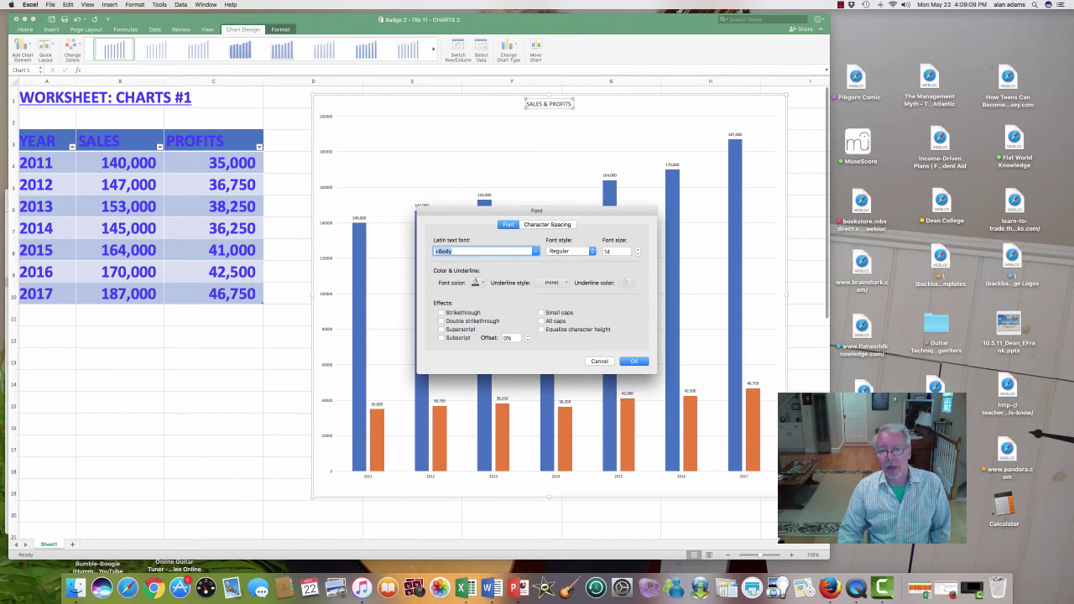
left_click(571, 251)
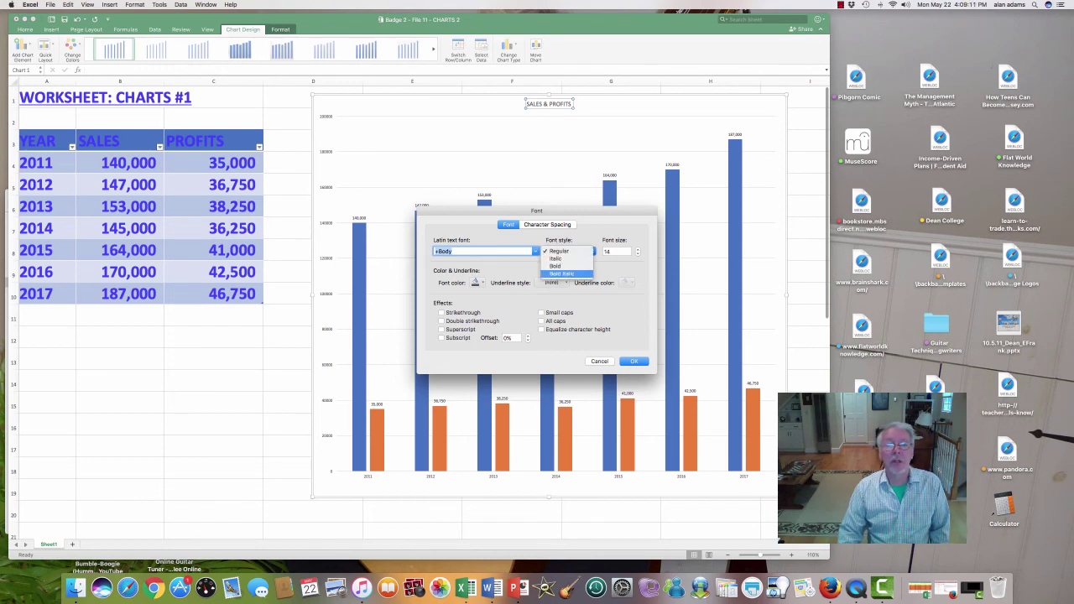
left_click(561, 274)
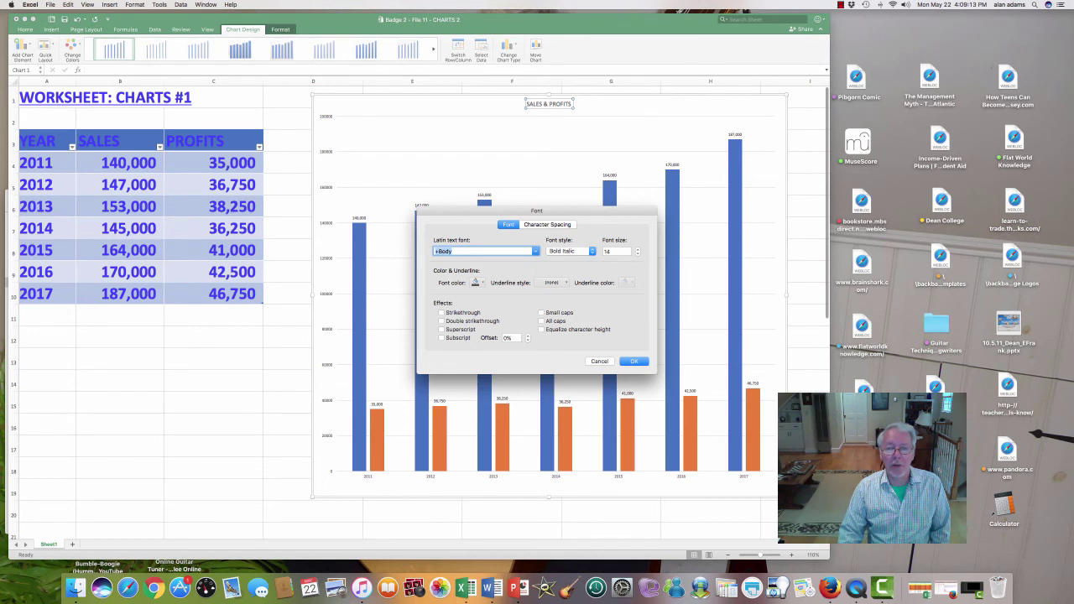
key("Tab")
type("22")
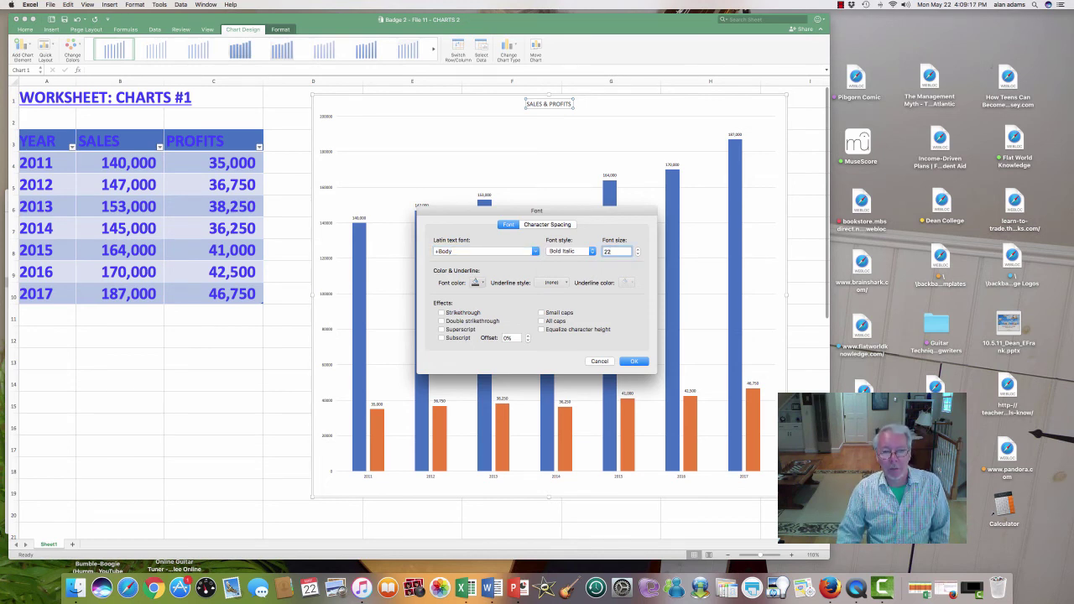
left_click(478, 283)
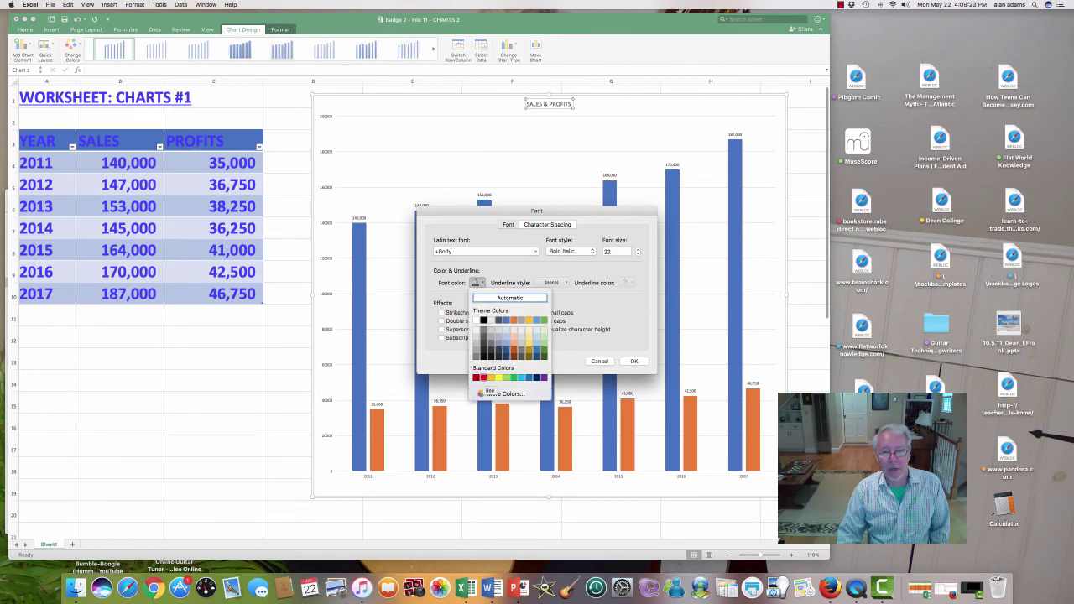
left_click(476, 377)
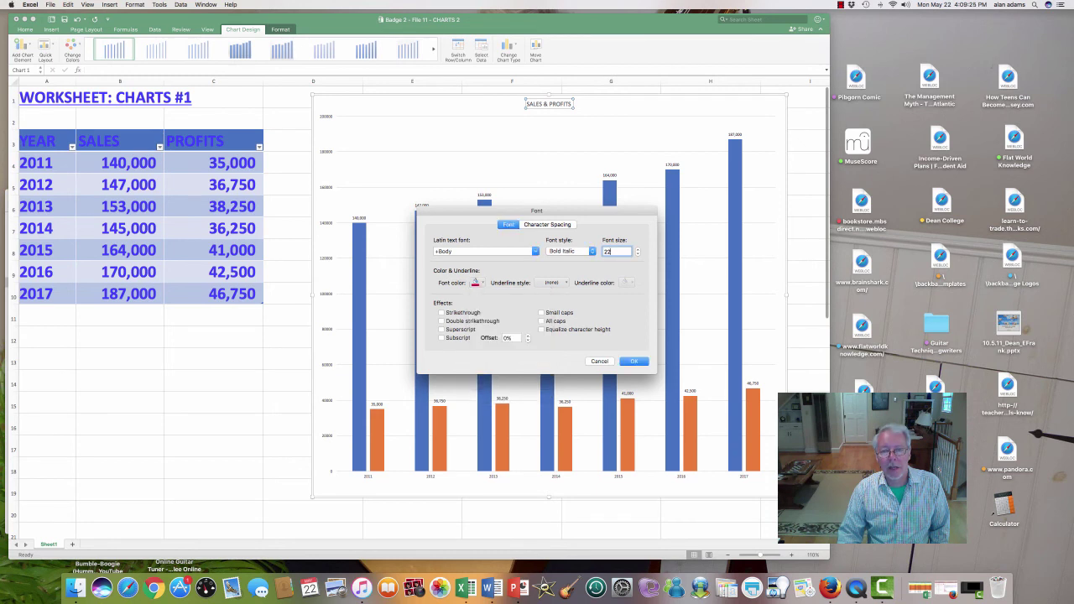
left_click(635, 361)
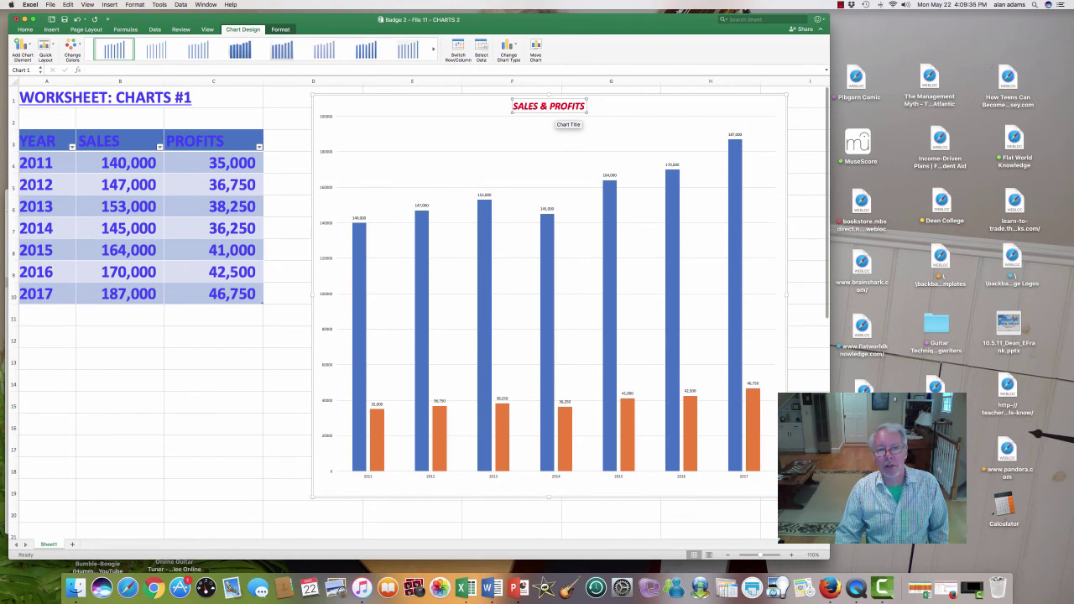
Give the chart title a double-line underline in red
right_click(560, 107)
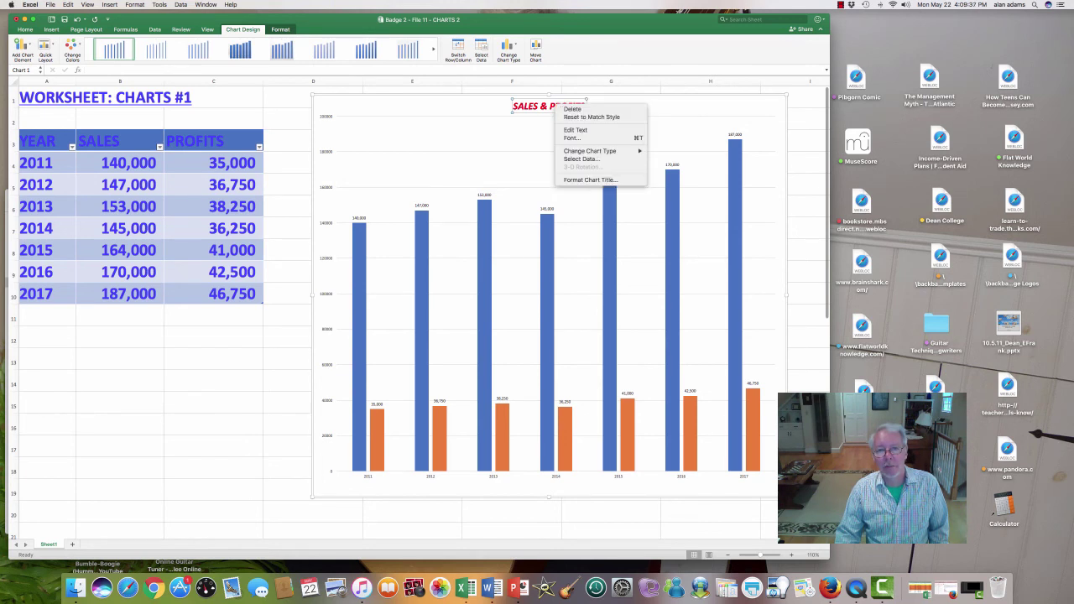
left_click(573, 138)
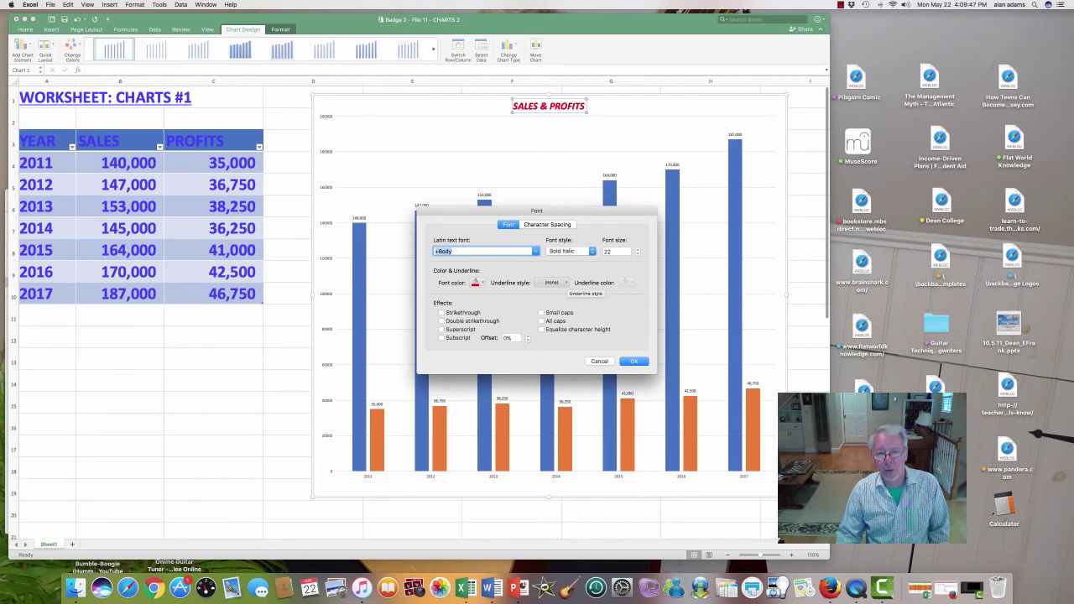
left_click(551, 283)
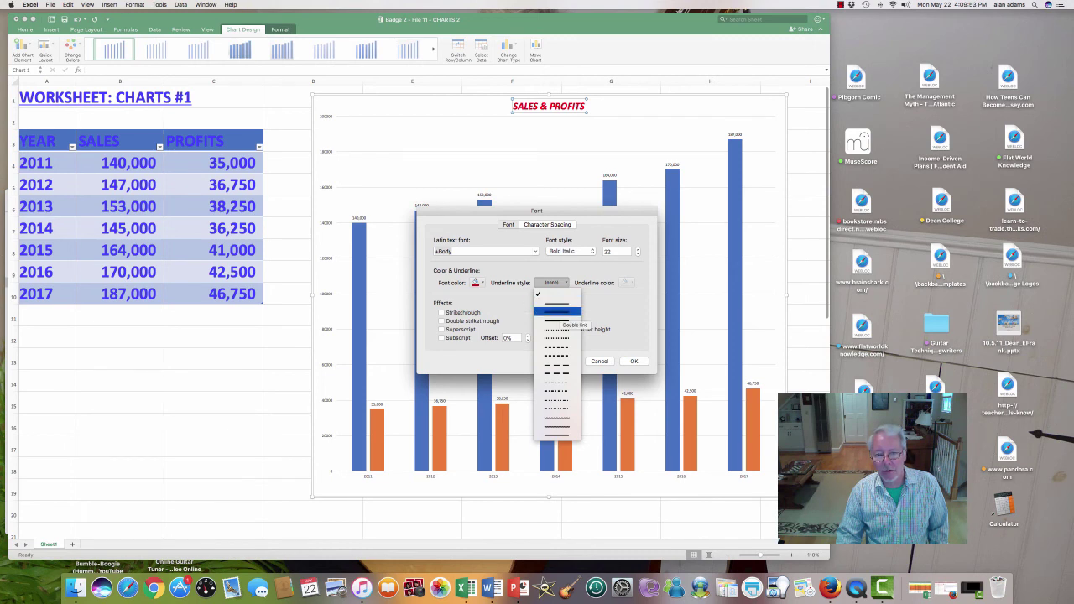
left_click(558, 312)
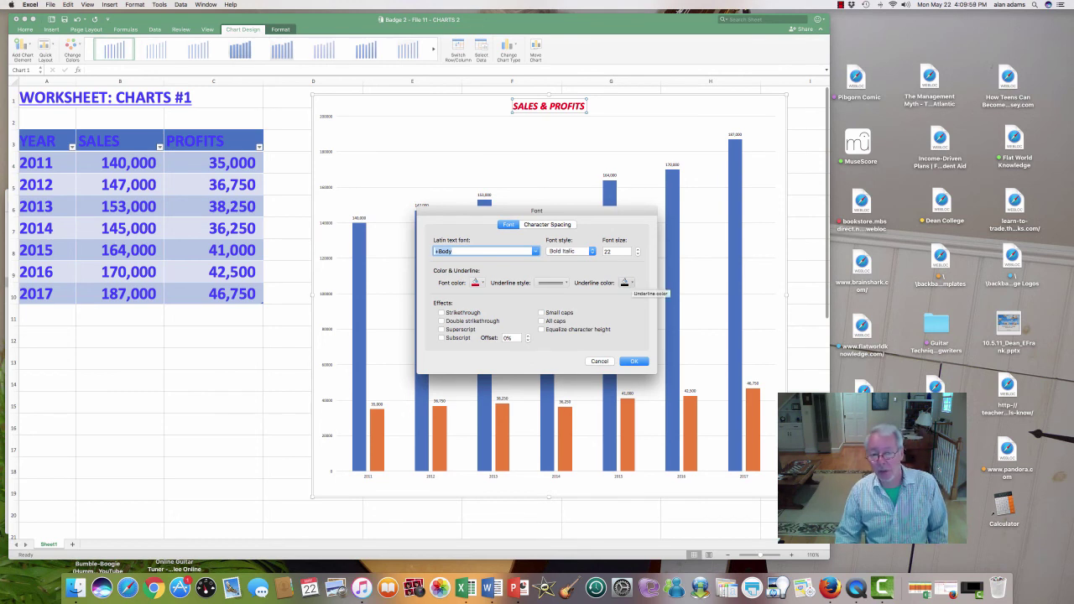
left_click(625, 283)
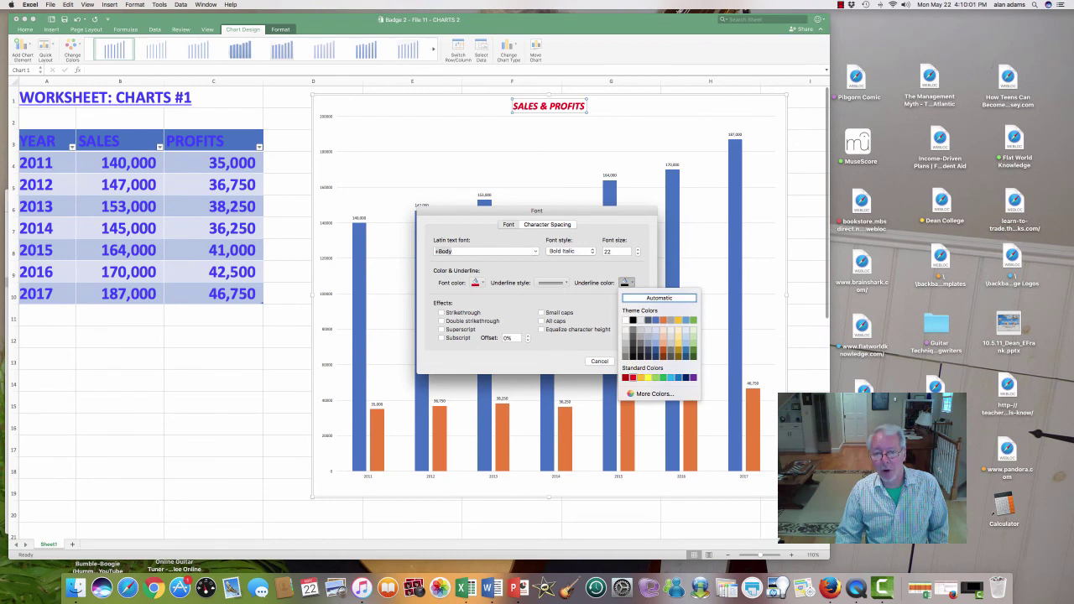
left_click(625, 377)
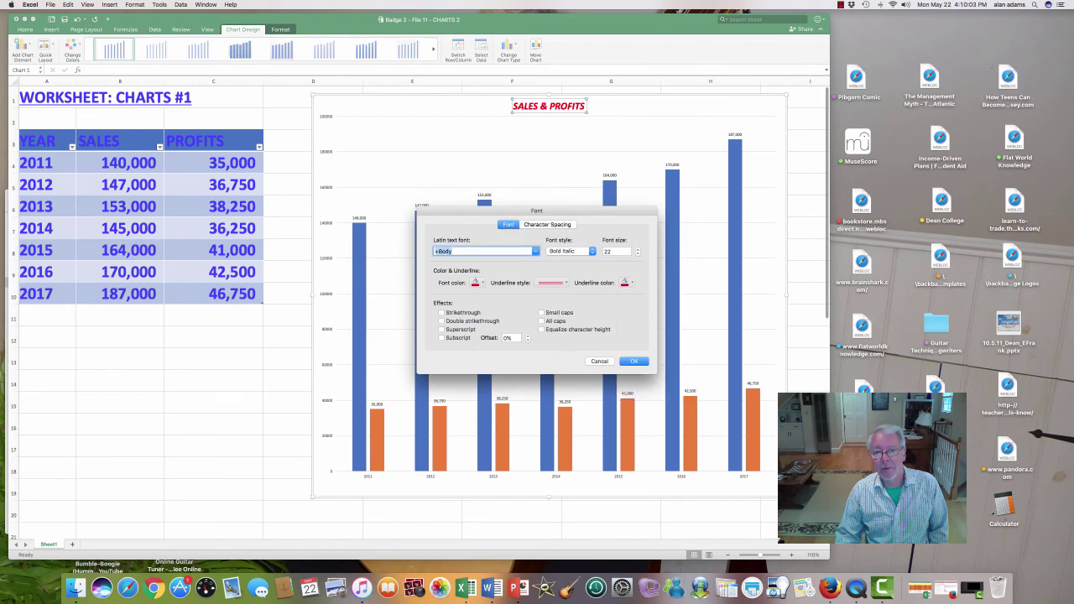
left_click(634, 361)
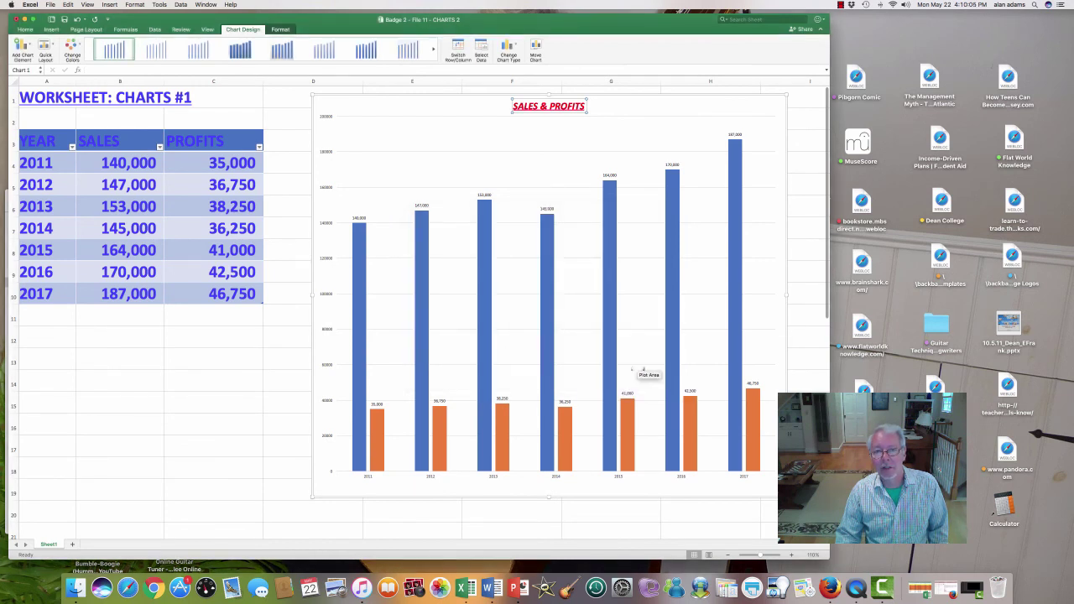
Apply the orange Table Style Medium 10 to the YEAR, SALES and PROFITS table
left_click(431, 150)
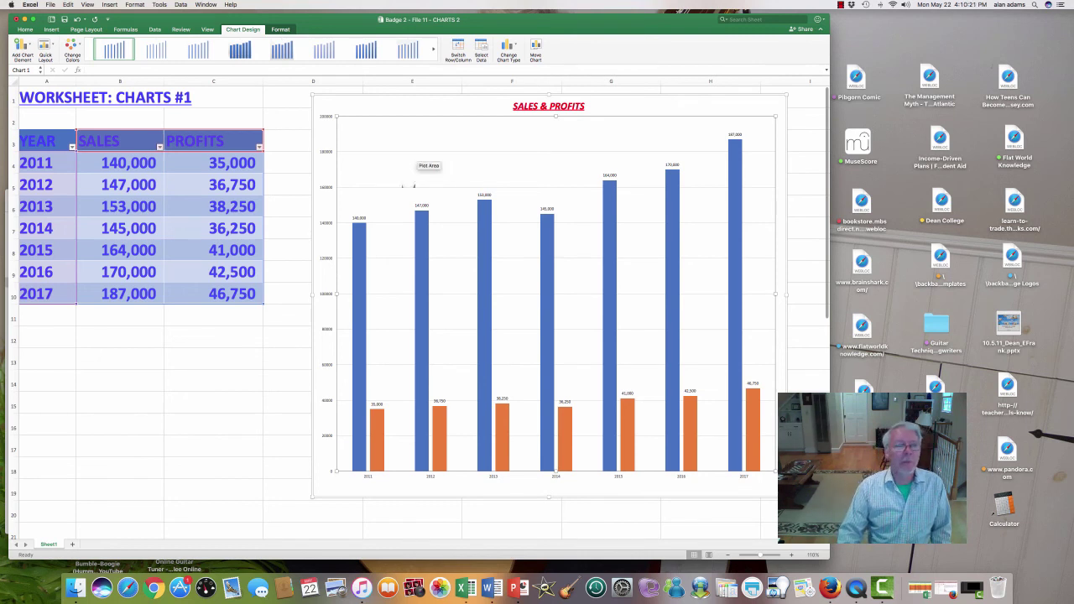
scroll(424, 151, "left", 2)
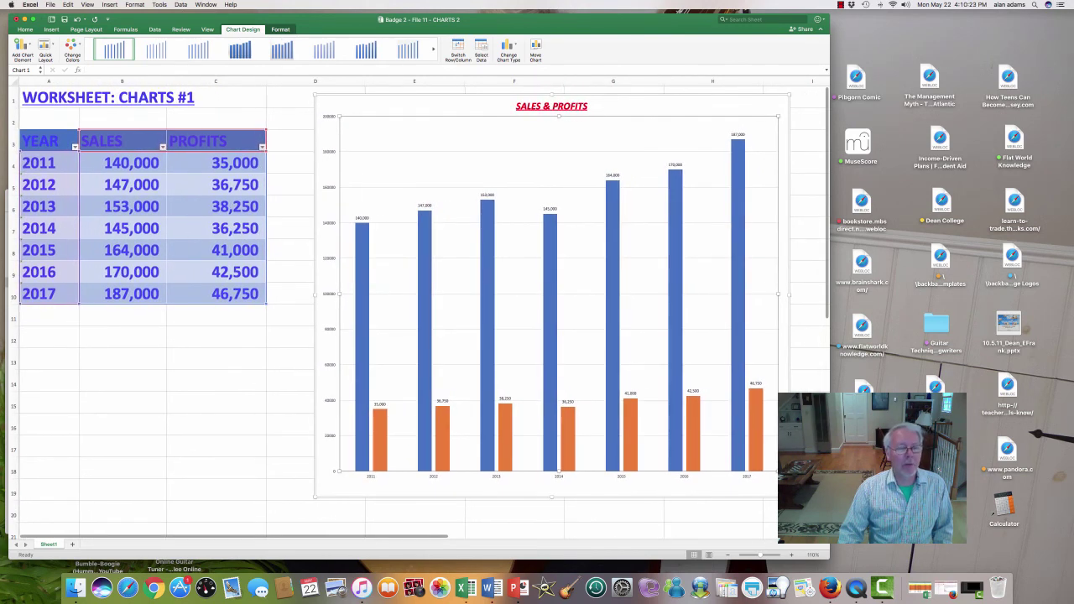
scroll(424, 151, "down", 1)
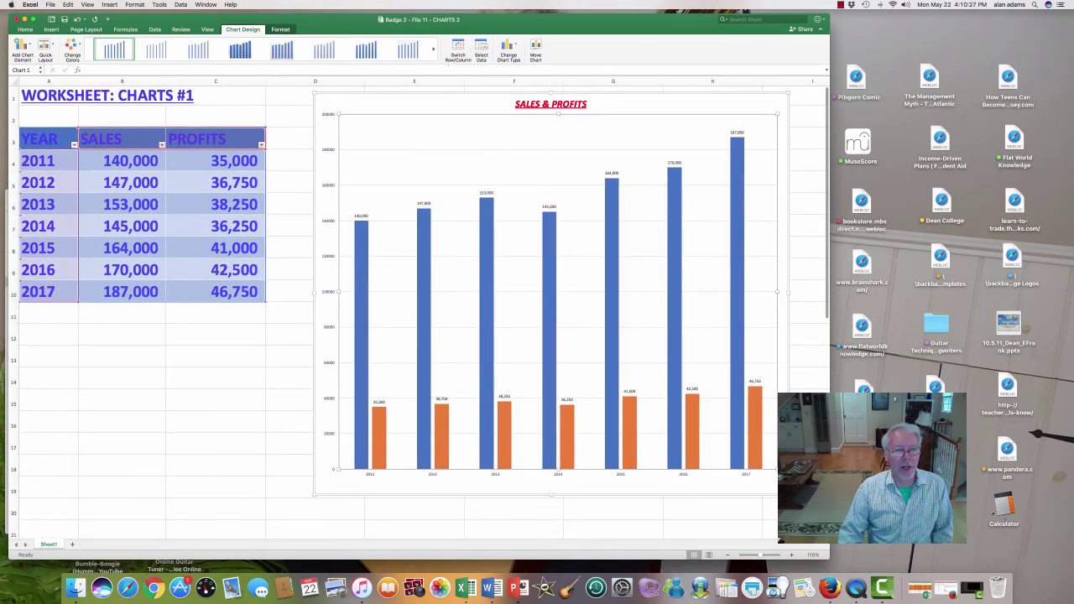
left_click(216, 204)
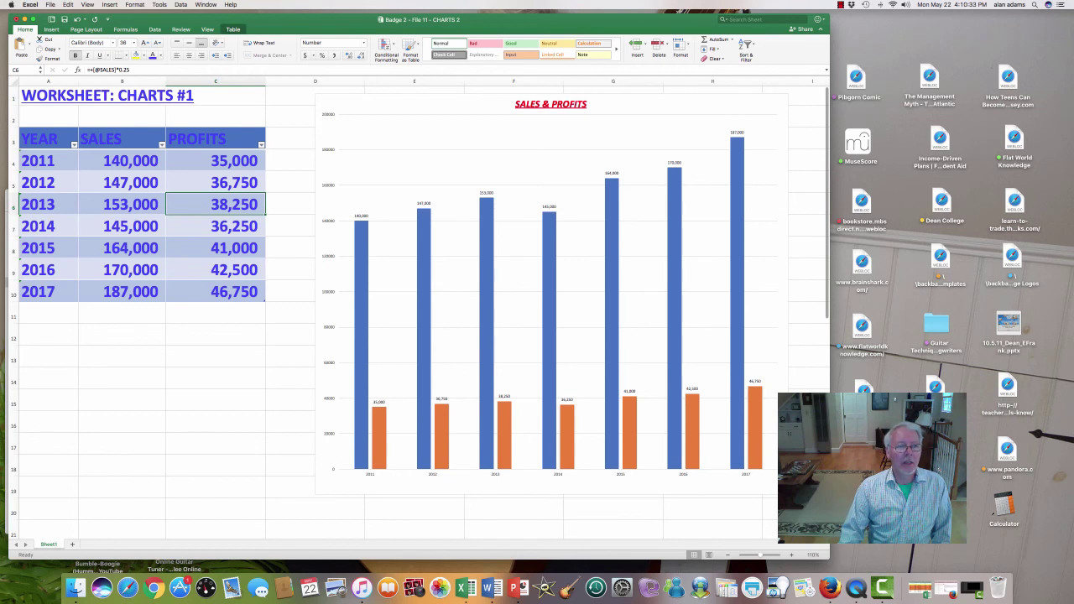
scroll(420, 310, "right", 1)
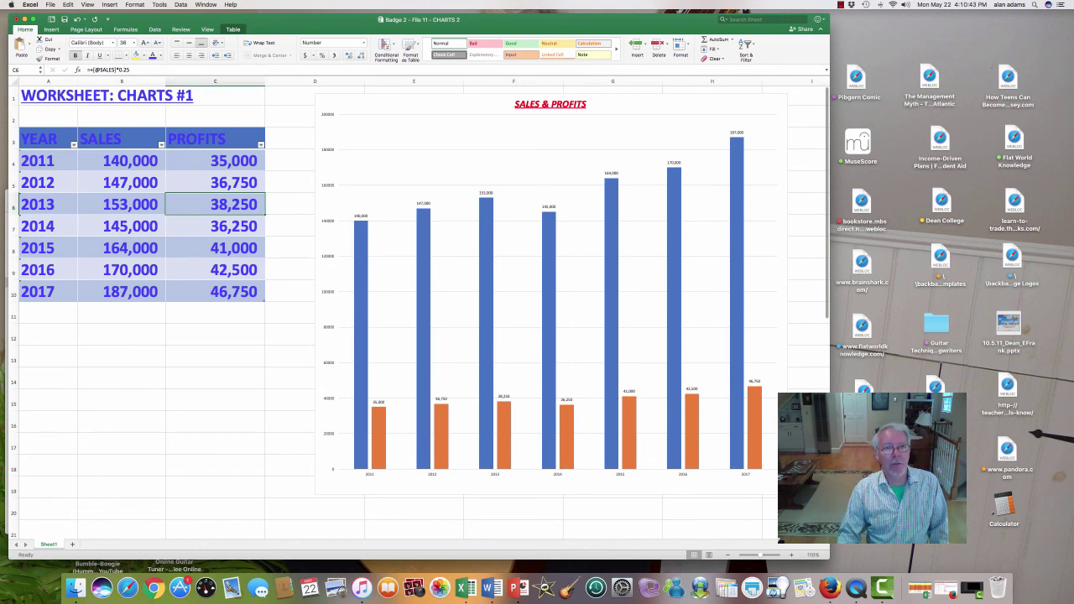
left_click(234, 29)
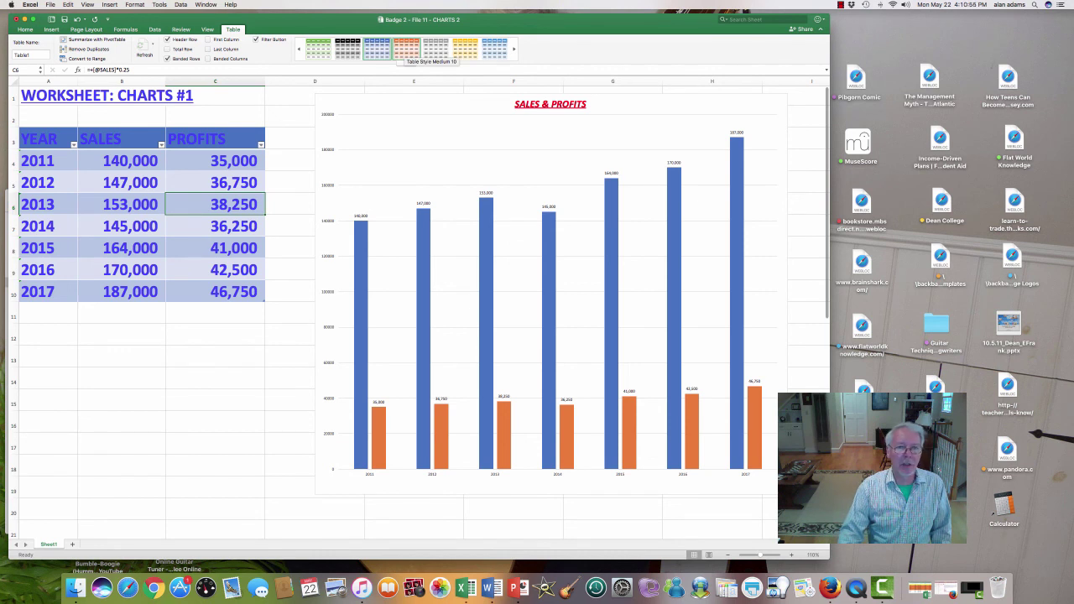
left_click(406, 49)
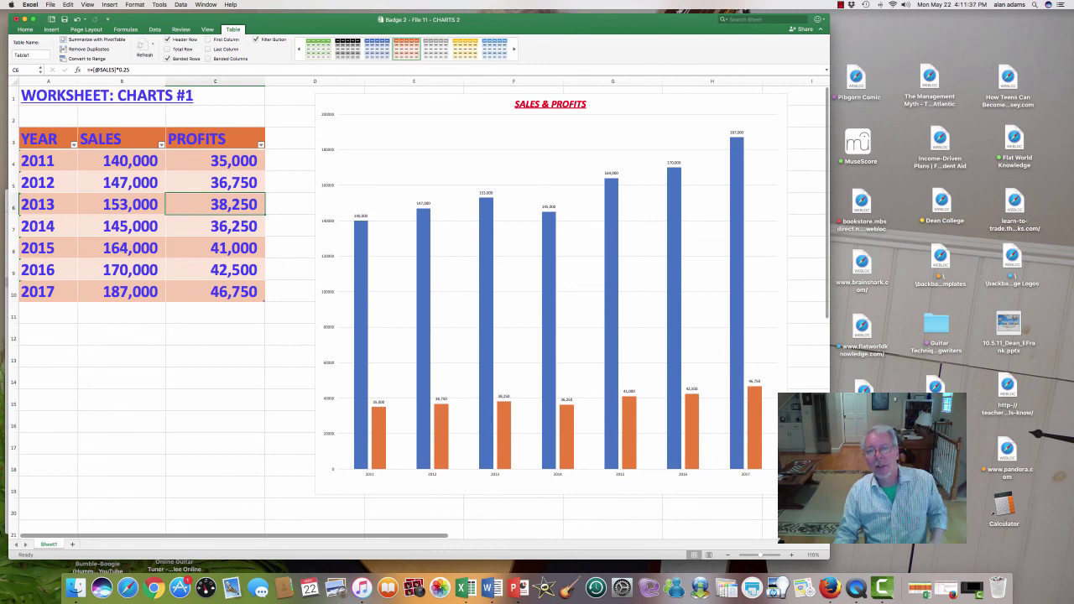
left_click(972, 588)
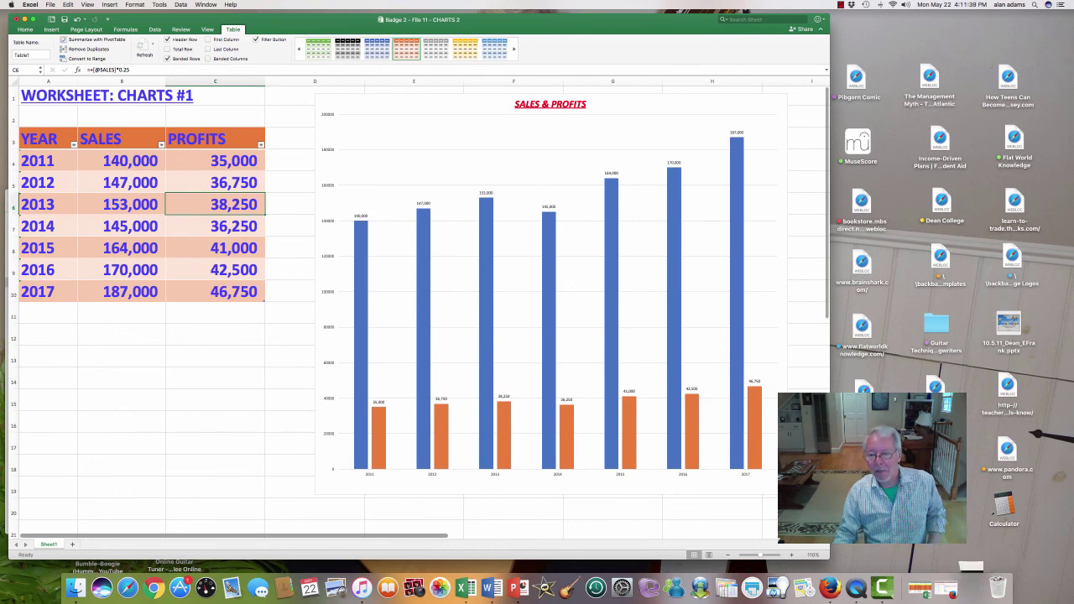